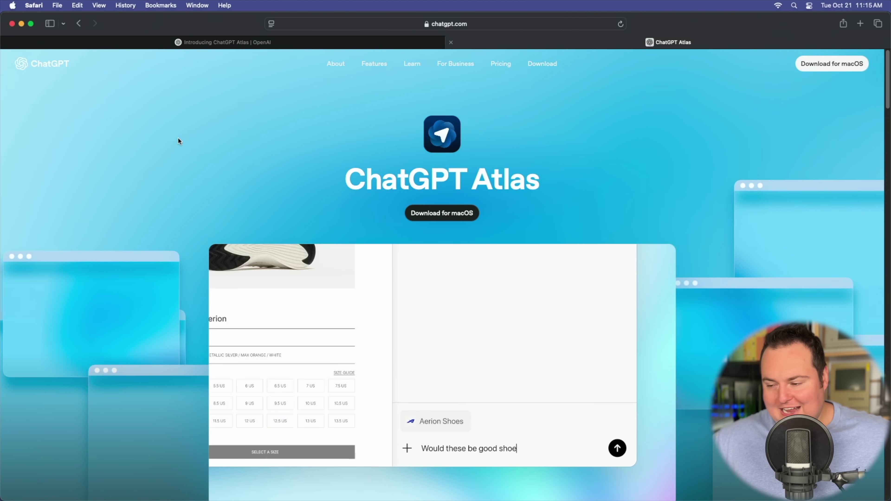
# Step: Scroll through the ChatGPT Atlas page's feature sections on chatgpt.com
pyautogui.scroll(-3, 177, 137)
pyautogui.scroll(3, 178, 137)
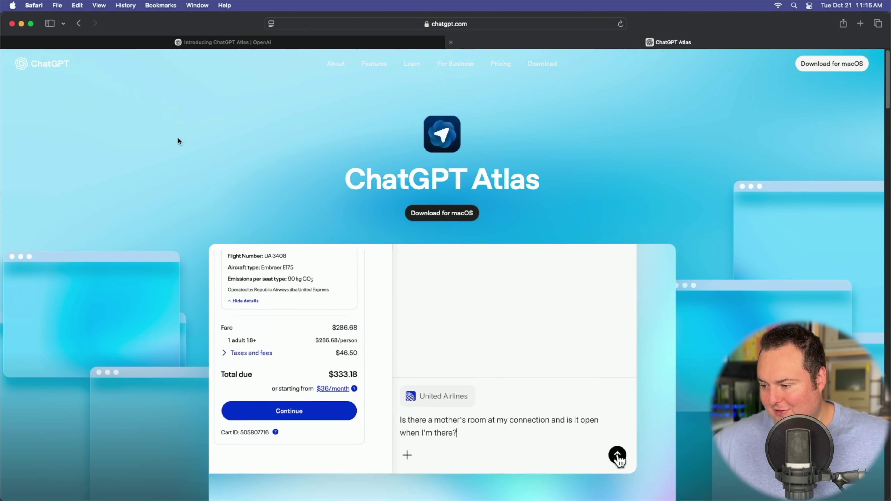
pyautogui.scroll(-3, 201, 211)
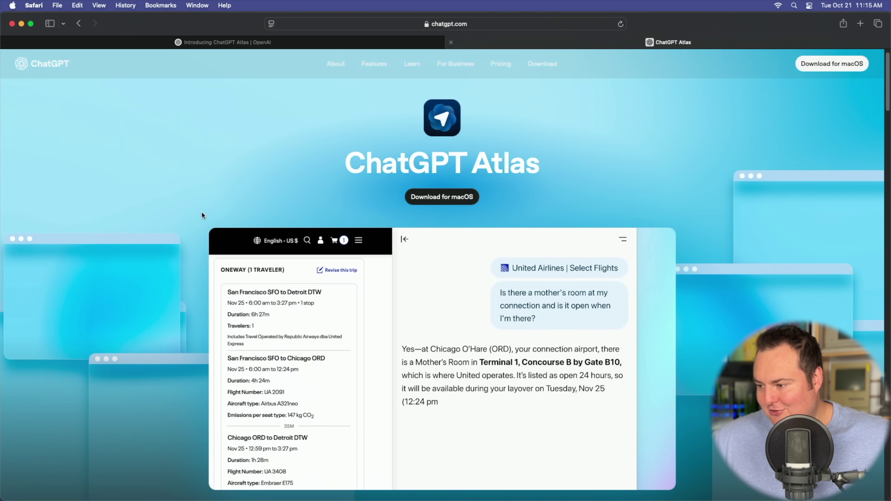
pyautogui.scroll(-6, 187, 211)
pyautogui.scroll(-12, 136, 207)
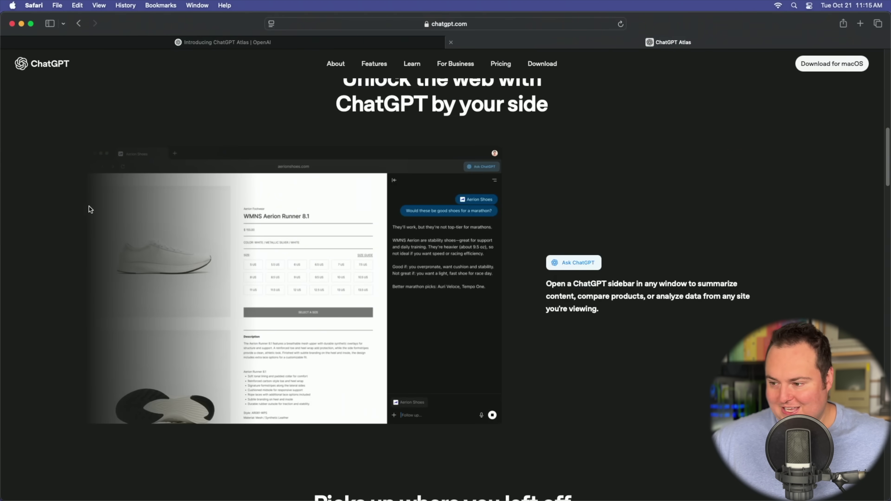
pyautogui.scroll(-10, 97, 206)
pyautogui.scroll(20, 135, 220)
pyautogui.scroll(-2, 133, 221)
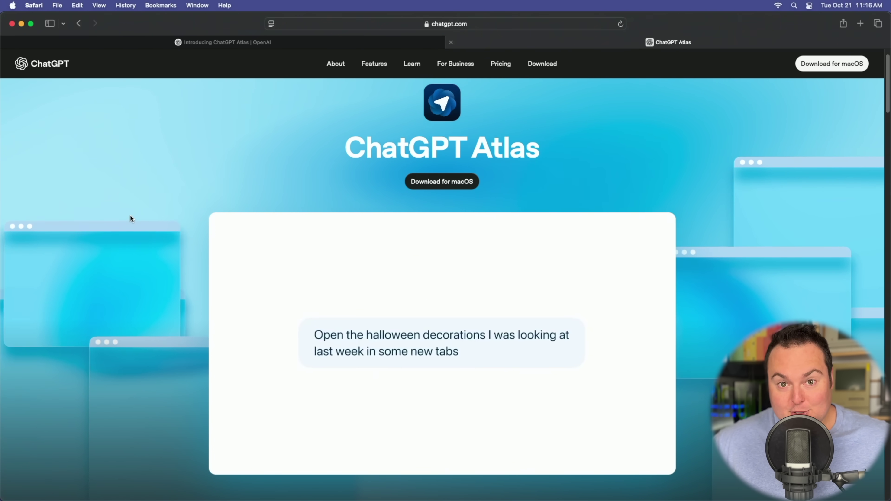
pyautogui.scroll(-15, 130, 215)
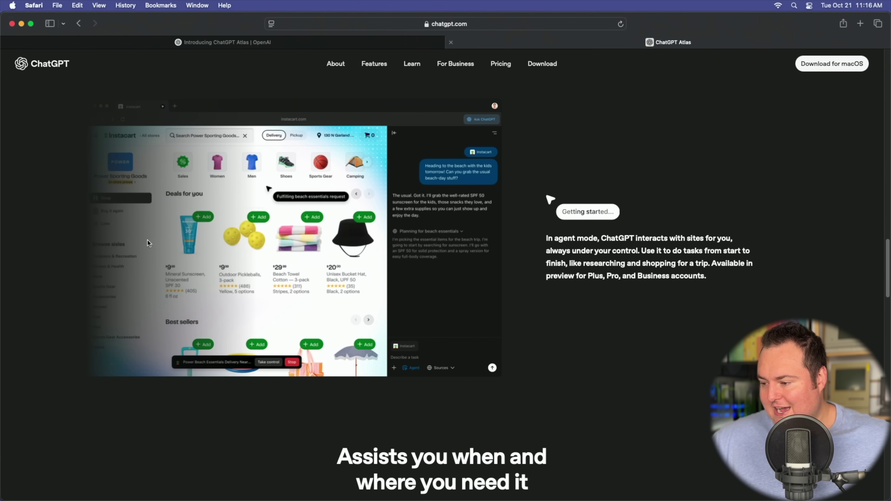
pyautogui.scroll(-10, 147, 247)
pyautogui.scroll(20, 147, 247)
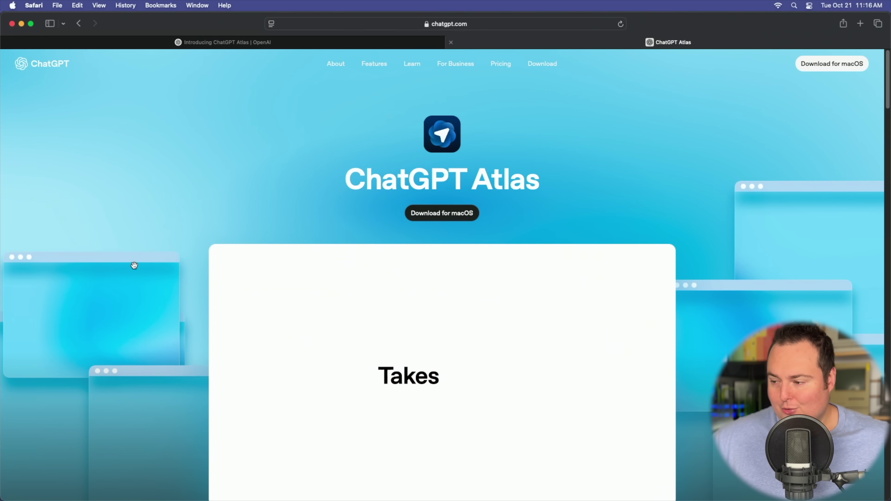
# Step: Download the ChatGPT Atlas installer for macOS, then close the installer window
pyautogui.click(441, 218)
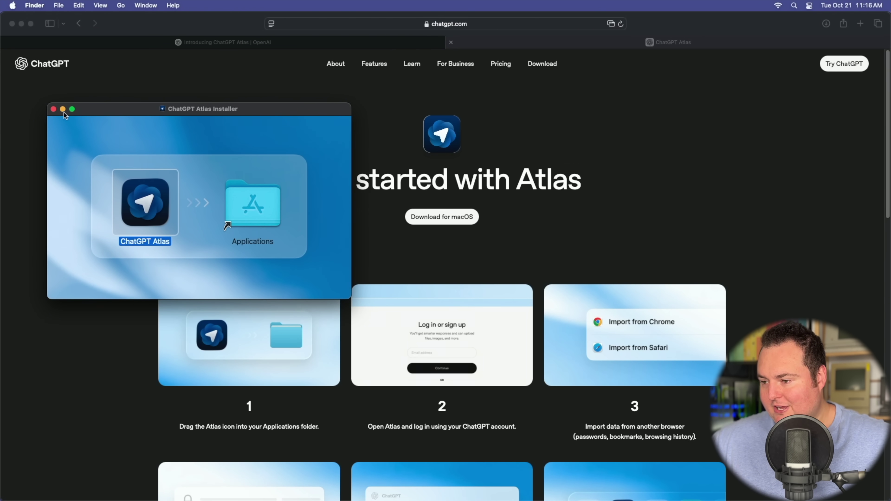
pyautogui.click(55, 109)
pyautogui.click(69, 116)
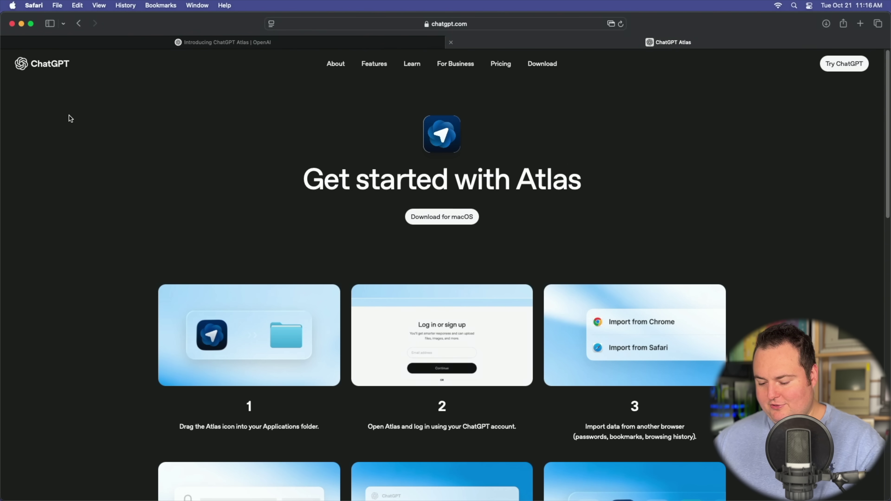
# Step: Launch ChatGPT Atlas from Spotlight, confirm Open, and bring Safari's Get started page forward
pyautogui.press('super+space')
pyautogui.write('chatg')
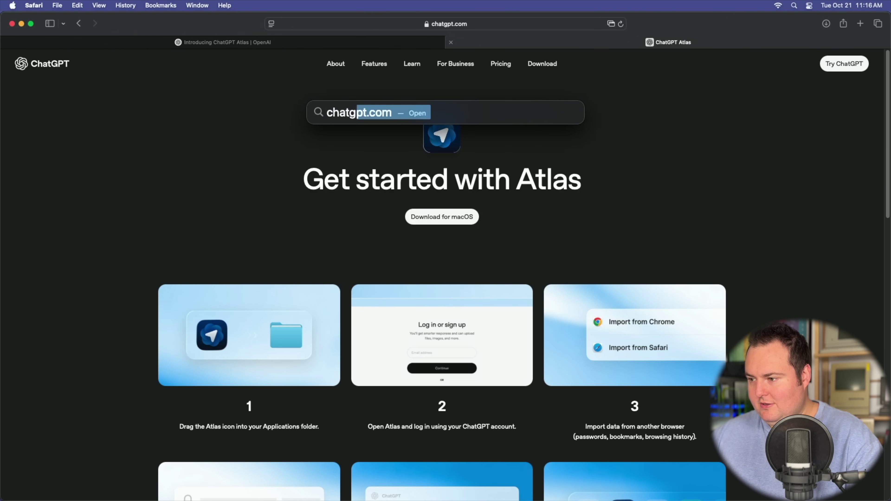
pyautogui.press('Return')
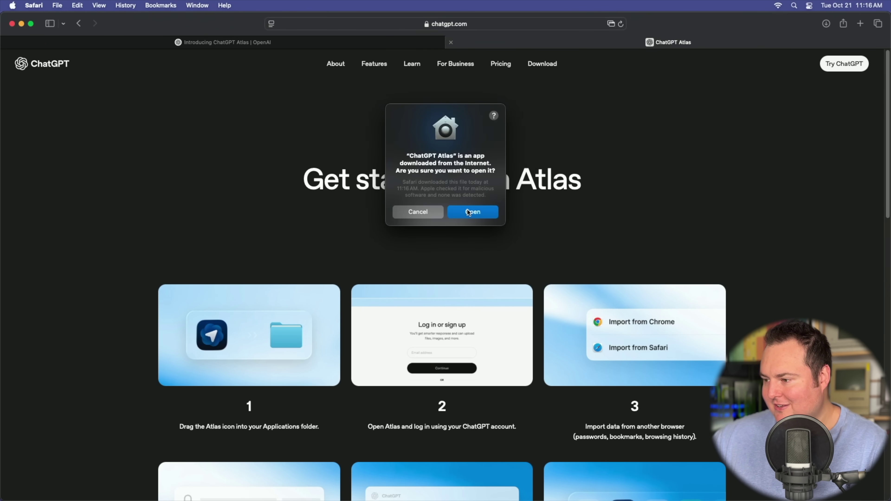
pyautogui.click(469, 213)
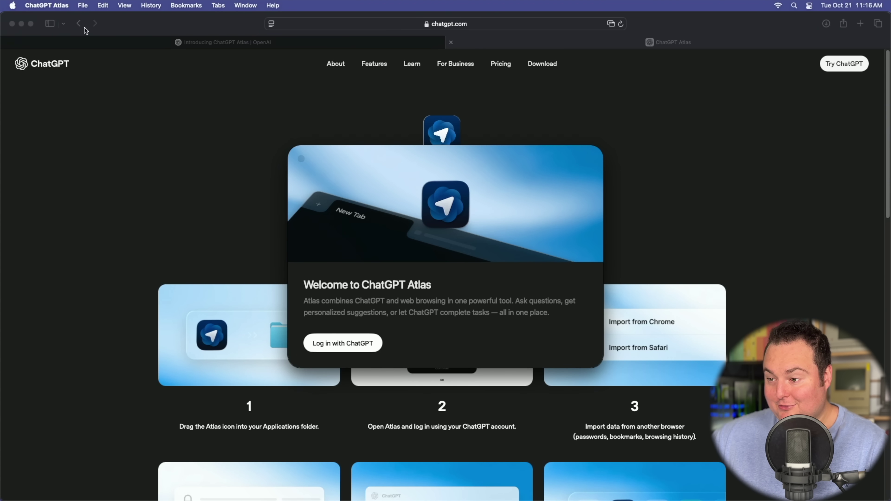
pyautogui.click(125, 32)
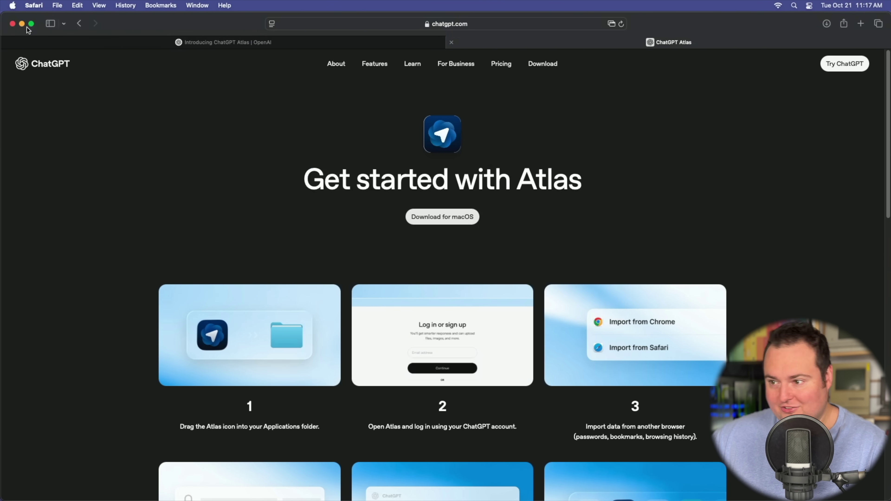
# Step: Quit Safari and move the Atlas welcome window aside
pyautogui.click(33, 6)
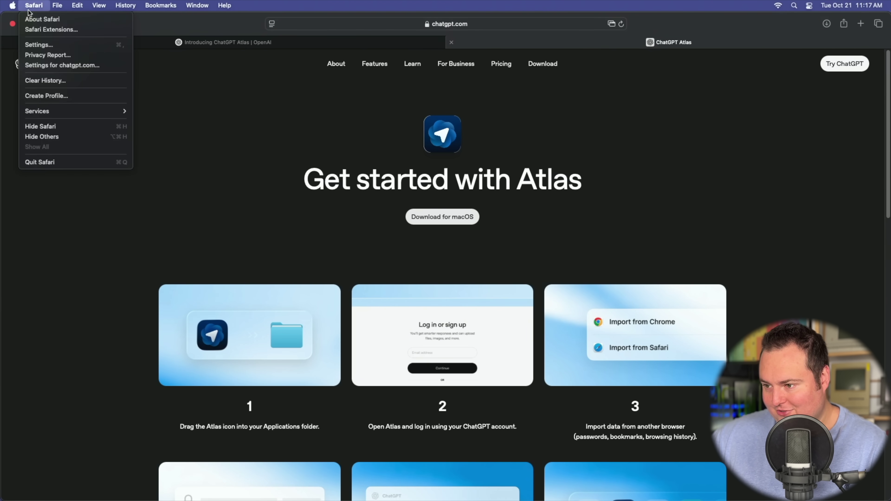
pyautogui.click(48, 163)
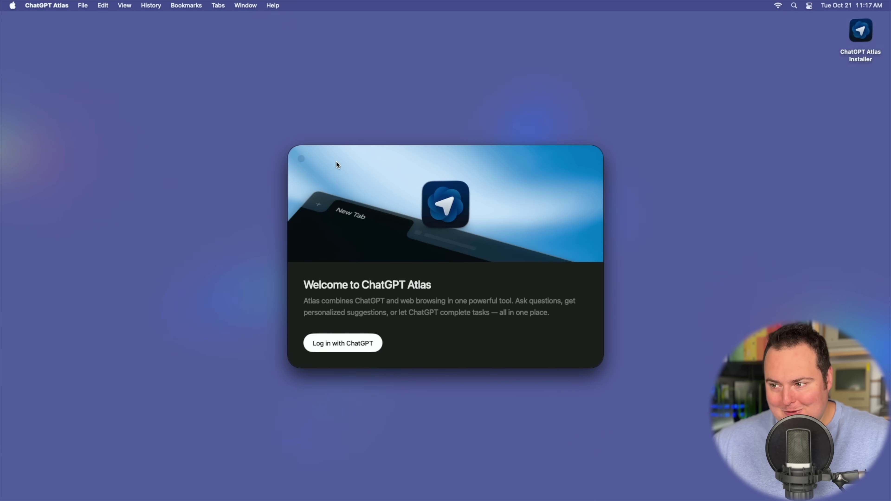
pyautogui.moveTo(339, 164)
pyautogui.mouseDown()
pyautogui.moveTo(325, 201)
pyautogui.moveTo(187, 219)
pyautogui.moveTo(301, 134)
pyautogui.moveTo(301, 179)
pyautogui.moveTo(352, 159)
pyautogui.mouseUp()
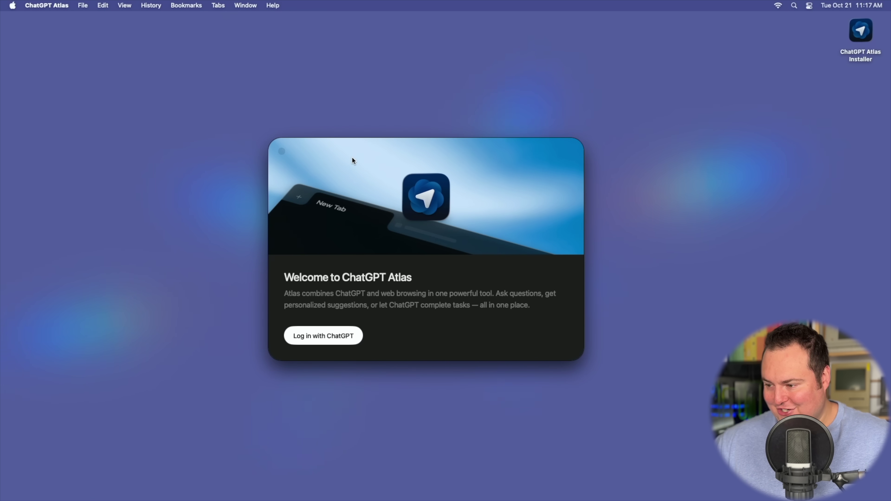
# Step: Log in with ChatGPT, dismiss notifications, skip Safari import, and turn on browser memories
pyautogui.click(303, 331)
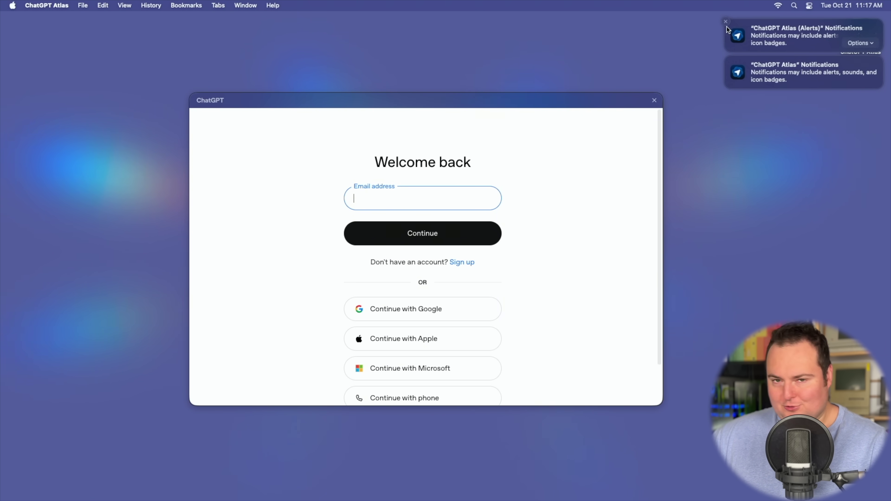
pyautogui.click(727, 23)
pyautogui.click(726, 23)
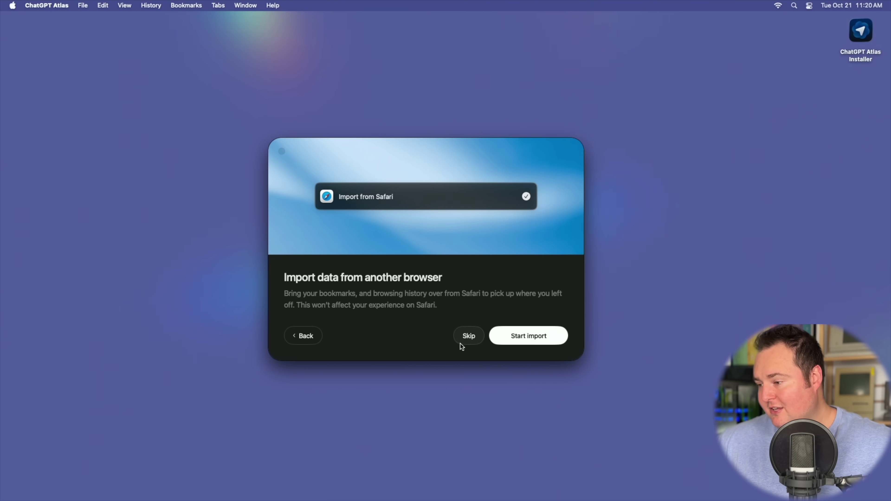
pyautogui.click(462, 337)
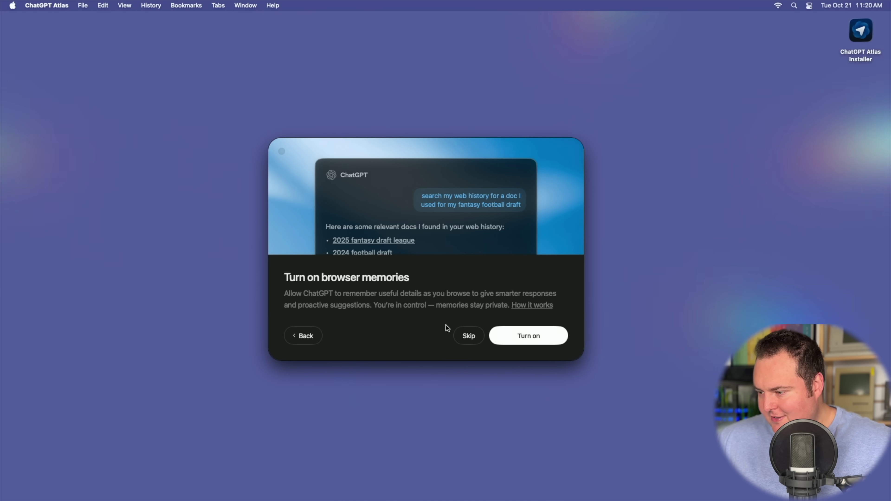
pyautogui.click(521, 337)
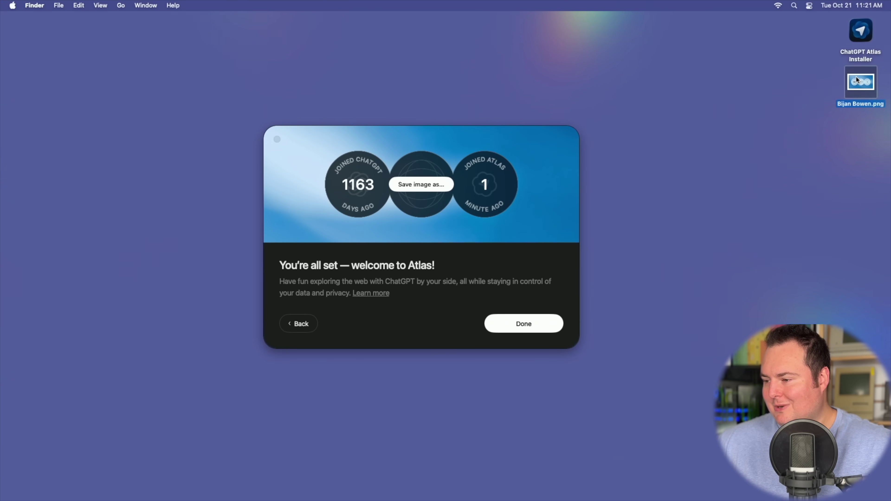
pyautogui.doubleClick(857, 80)
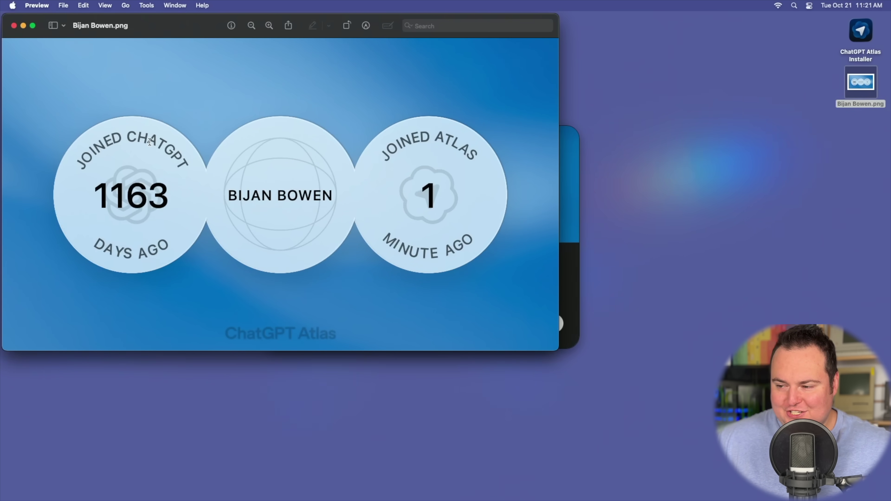
pyautogui.moveTo(140, 500)
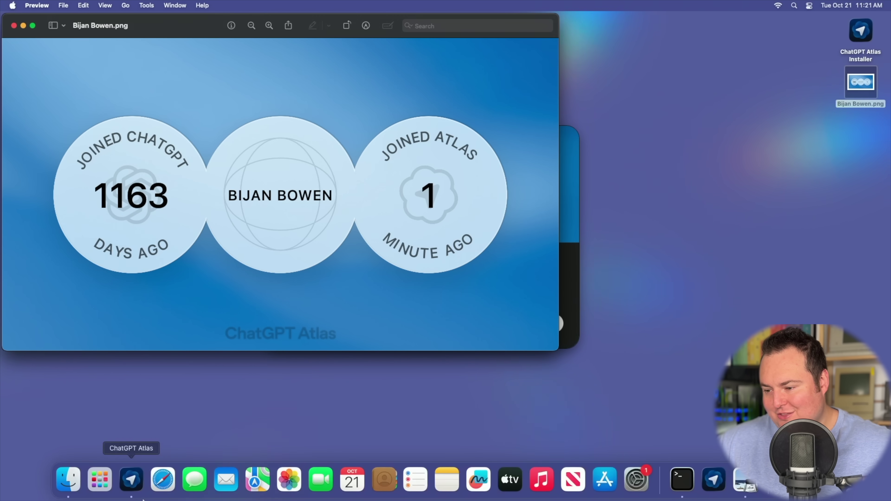
pyautogui.click(163, 481)
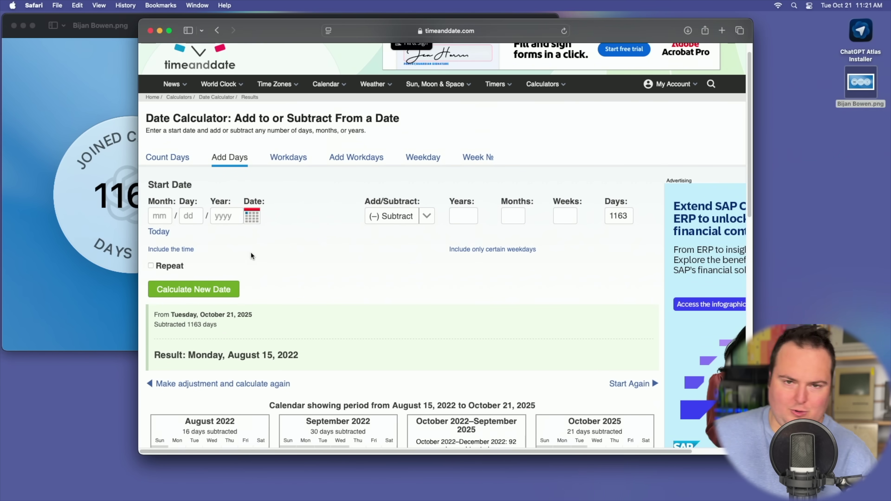
pyautogui.click(128, 202)
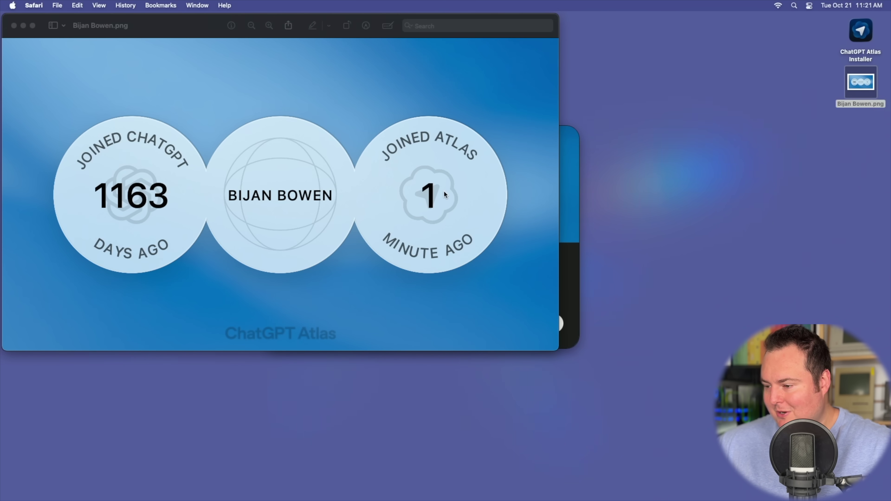
pyautogui.moveTo(130, 18); pyautogui.dragTo(240, 38)
# Step: Close the badge image and finish Atlas setup to open the browser
pyautogui.press('super+w')
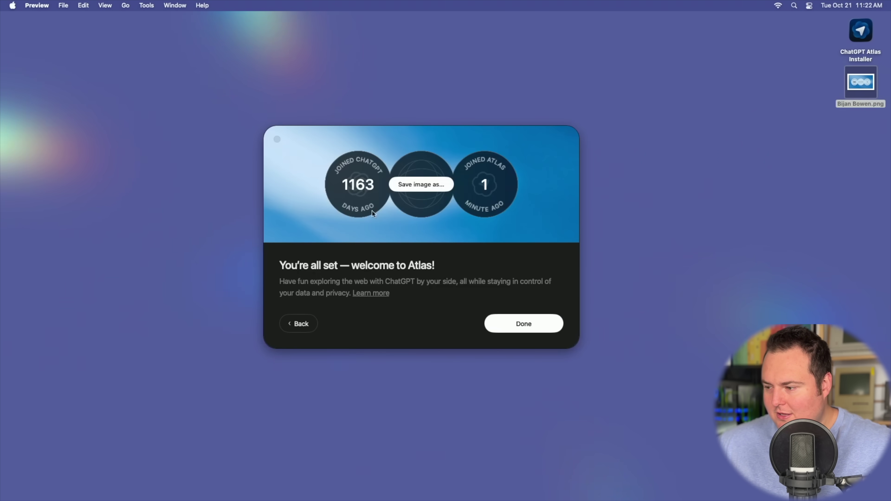
pyautogui.click(510, 241)
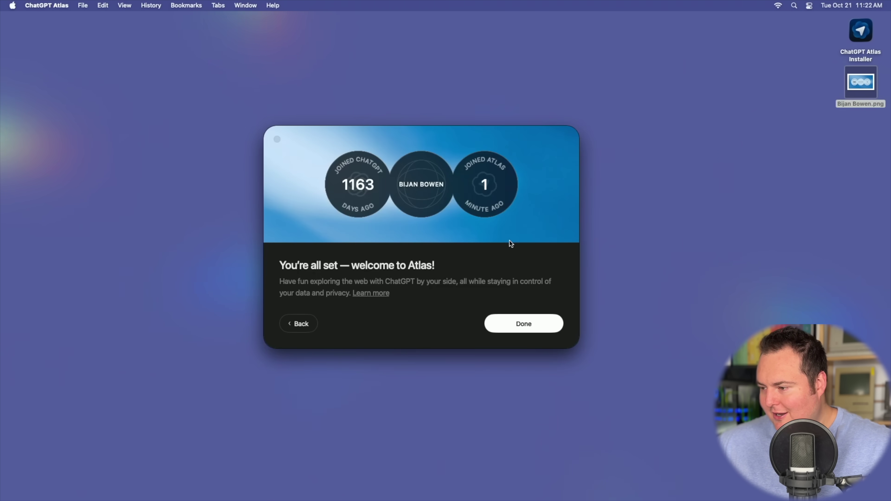
pyautogui.click(512, 322)
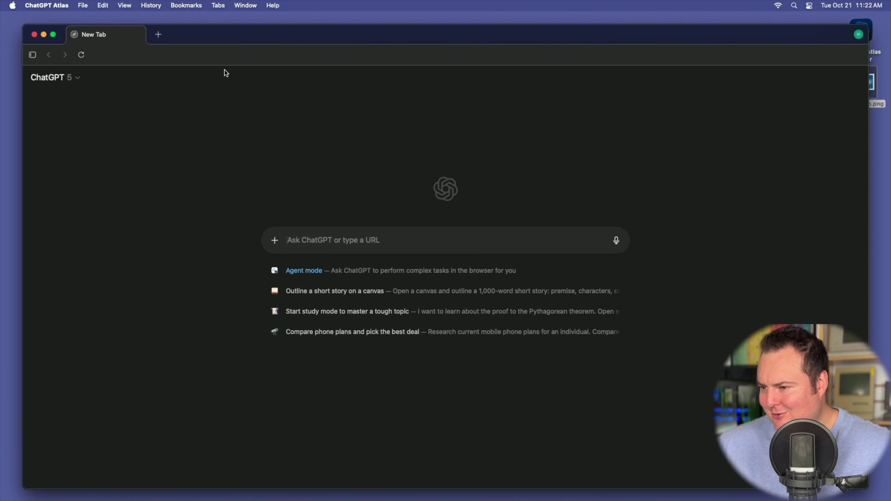
# Step: Maximize the Atlas window and load the 'bijanbowen' personal website
pyautogui.press('super+l')
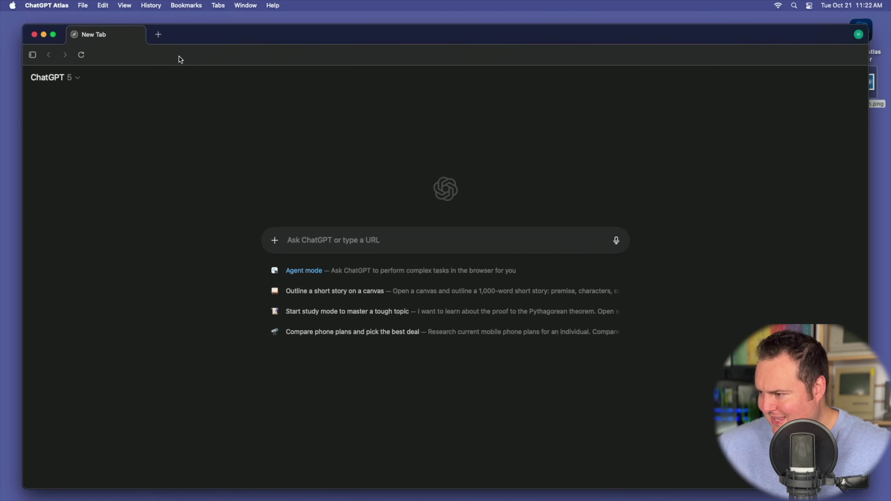
pyautogui.doubleClick(211, 35)
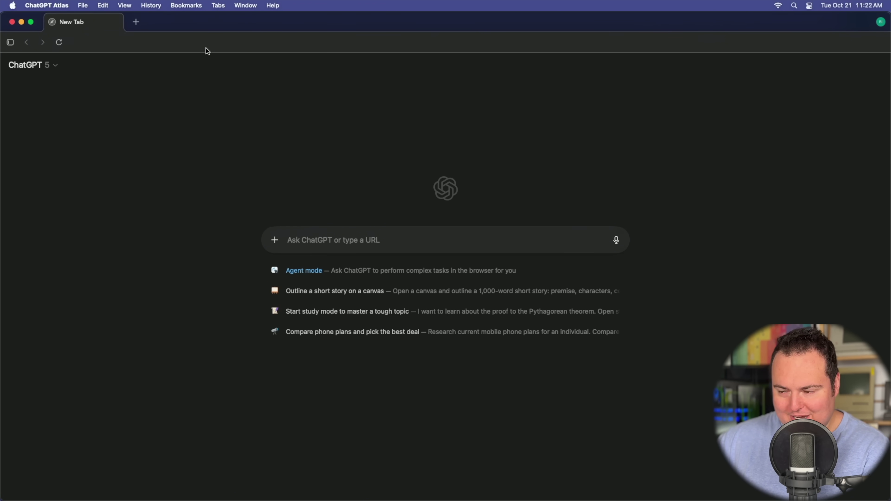
pyautogui.press('super+l')
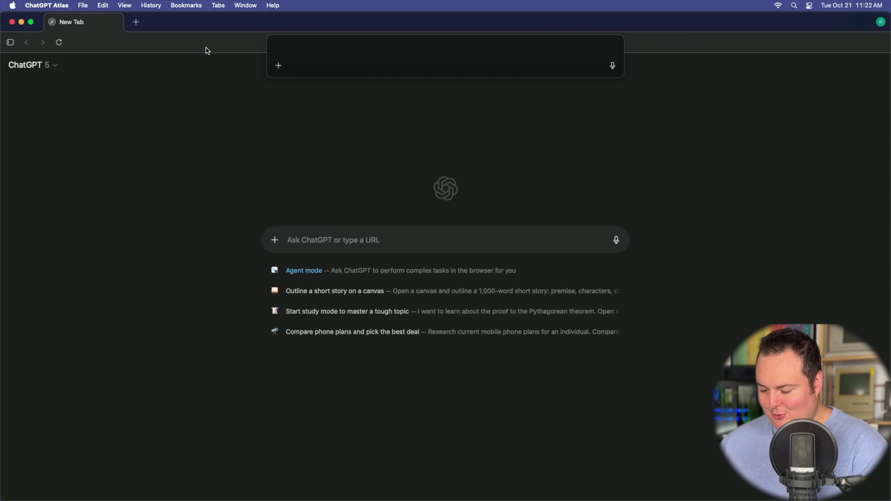
pyautogui.write('bijanbowen')
pyautogui.press('Return')
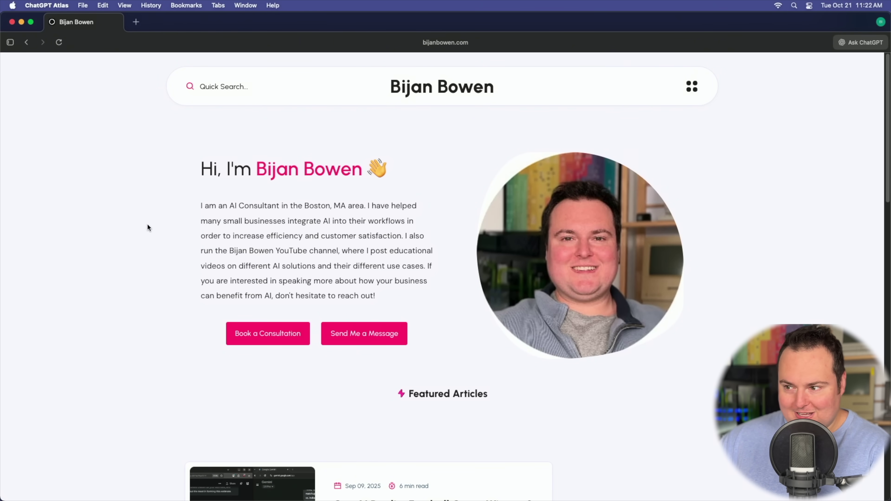
pyautogui.scroll(-5, 137, 208)
pyautogui.scroll(5, 137, 208)
pyautogui.scroll(-1, 137, 211)
pyautogui.scroll(1, 144, 168)
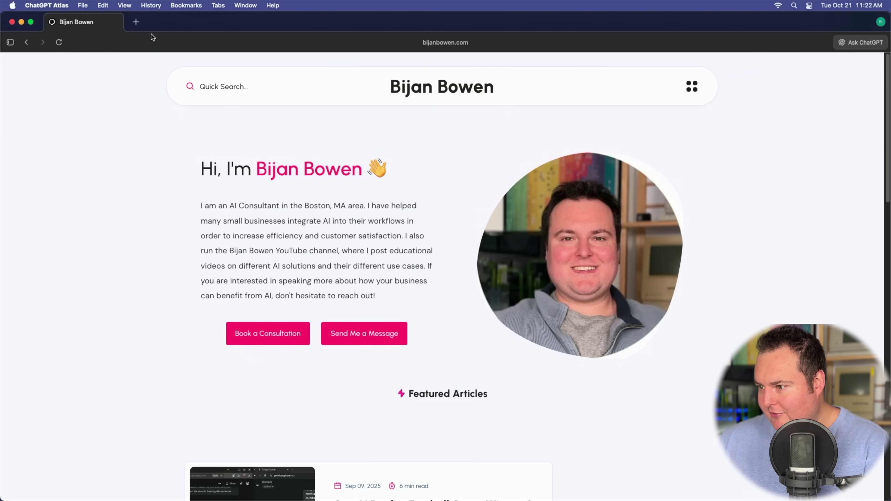
# Step: Select the greeting and intro paragraph and ask the sidebar 'Give a scathing critique of this'
pyautogui.click(857, 44)
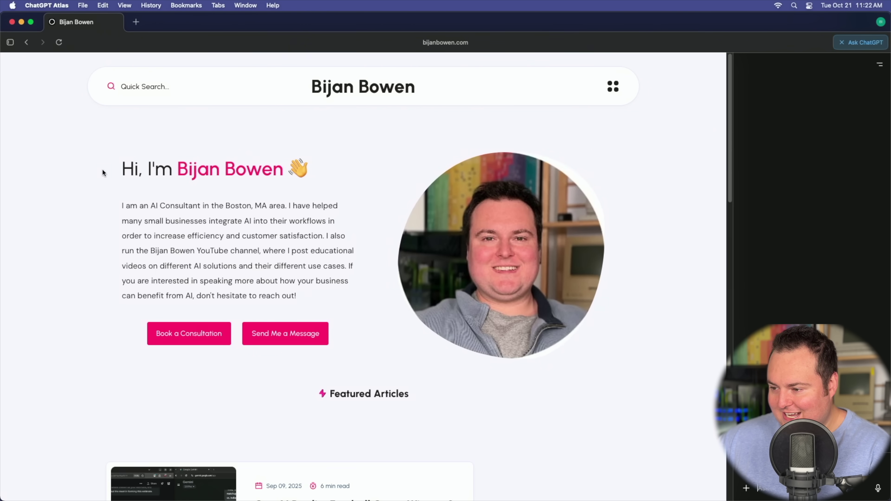
pyautogui.moveTo(133, 180); pyautogui.dragTo(300, 292)
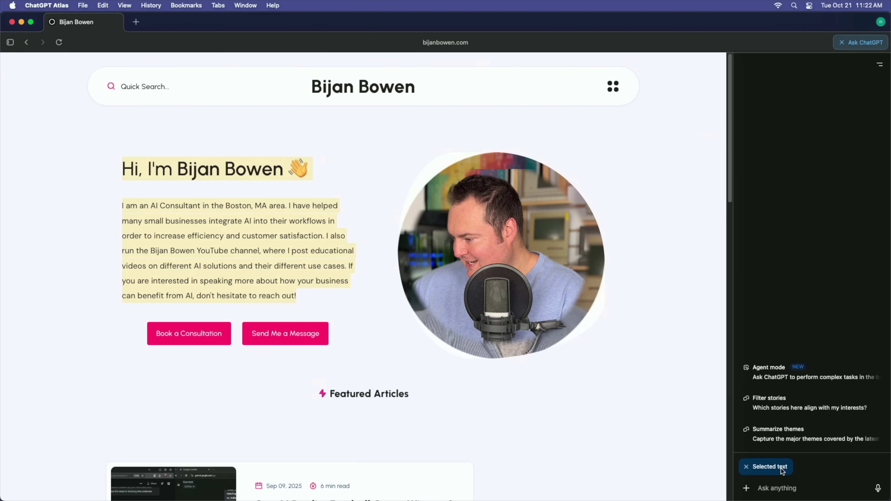
pyautogui.click(385, 343)
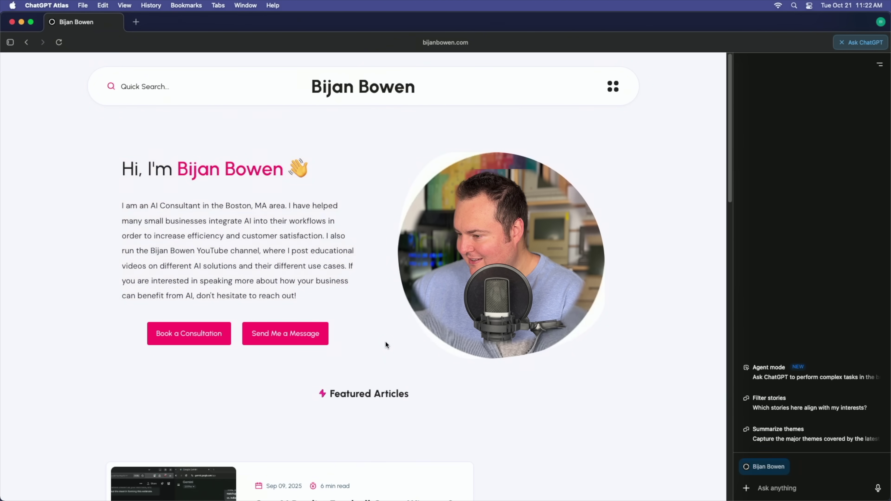
pyautogui.moveTo(112, 170); pyautogui.dragTo(331, 299)
pyautogui.write('G')
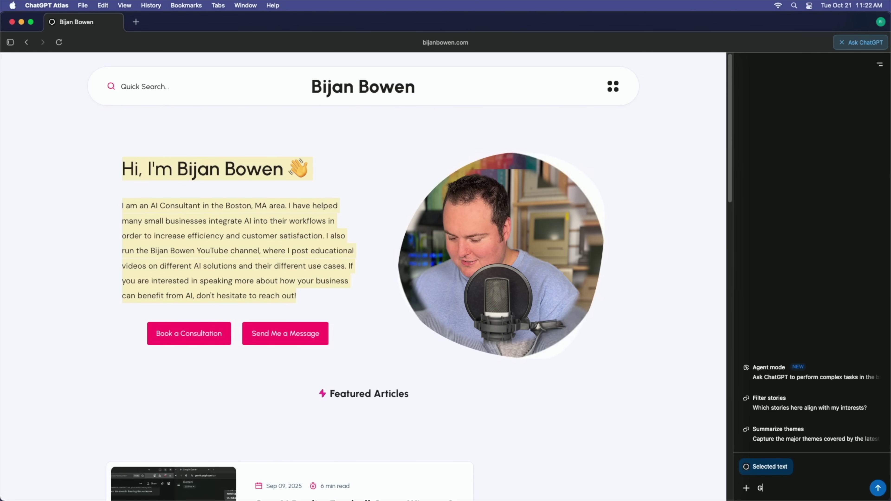
pyautogui.write('ive a scathing critique of this')
pyautogui.press('Return')
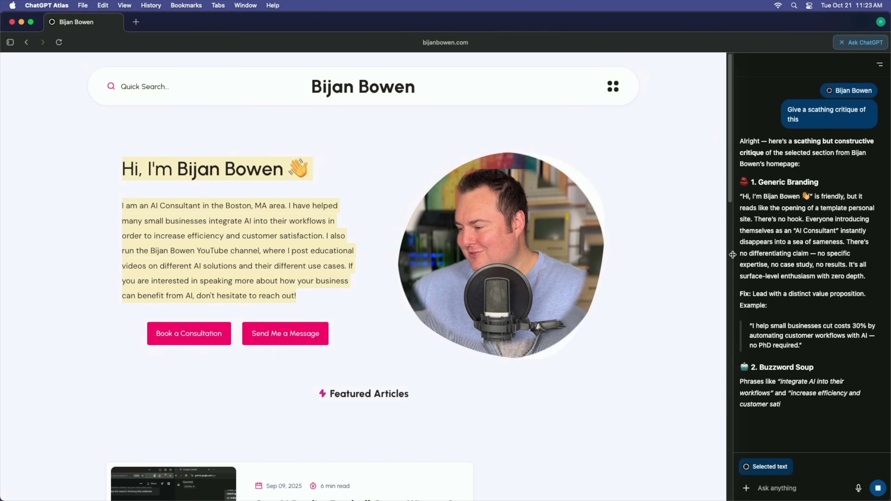
# Step: Widen the ChatGPT panel, dismiss the local network prompt, and read the critique
pyautogui.moveTo(733, 254); pyautogui.dragTo(490, 145)
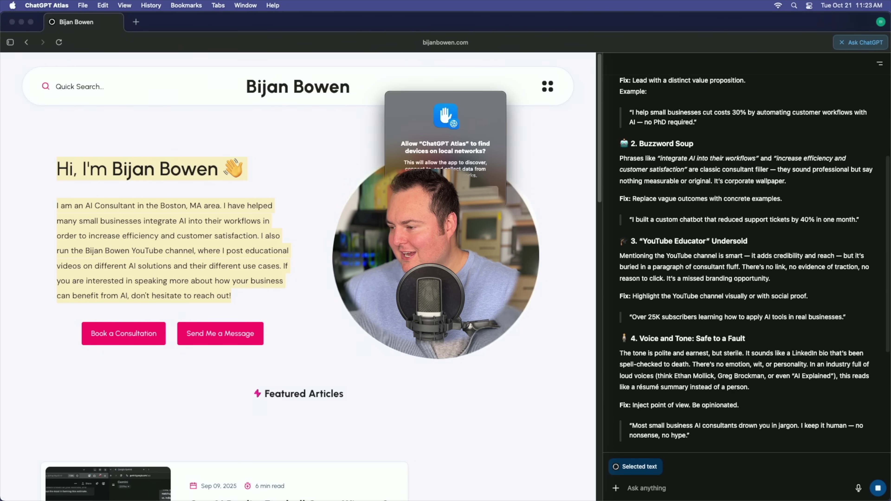
pyautogui.click(476, 192)
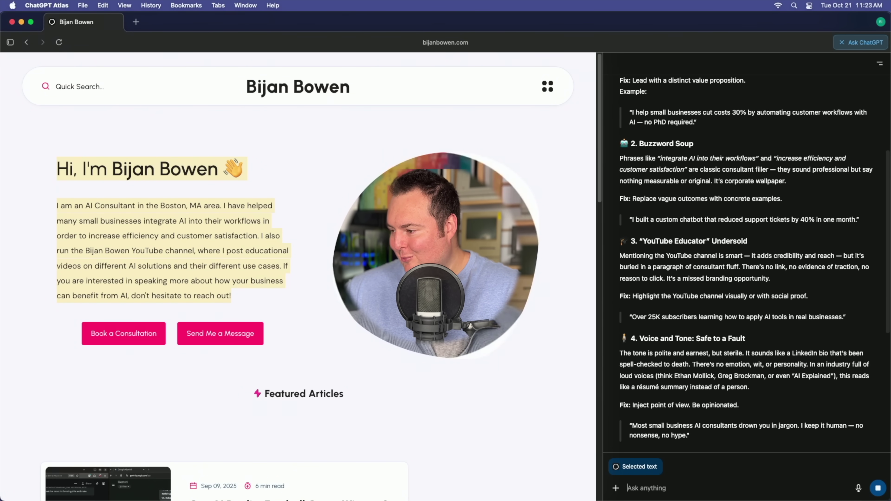
pyautogui.scroll(-10, 694, 203)
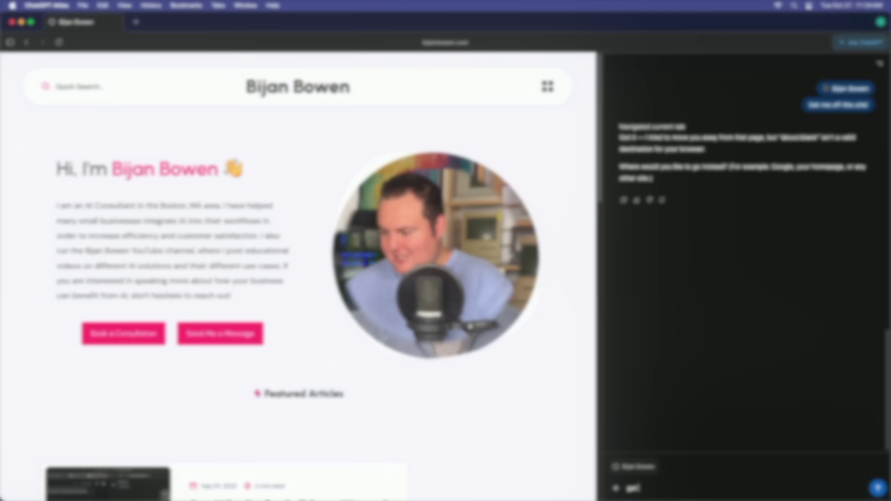
# Step: Ask the sidebar to get 'me to wikipedia ASAP'
pyautogui.write('me to')
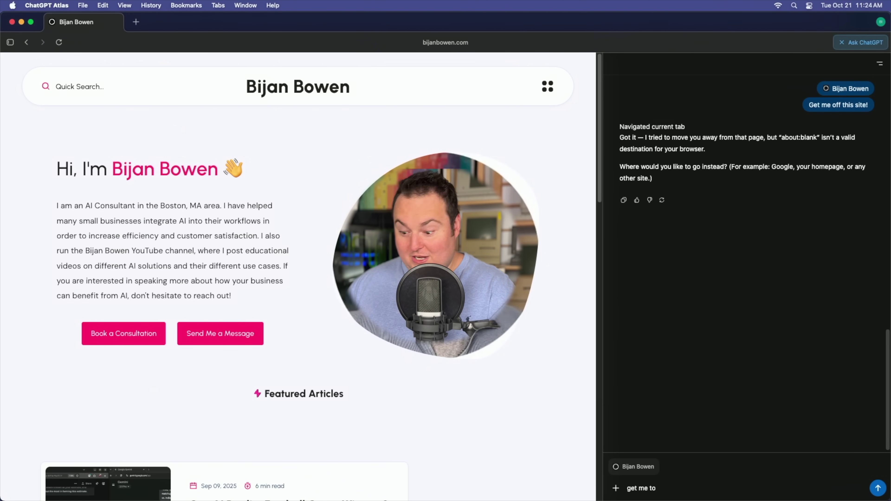
pyautogui.write(' wikipedia ASAP')
pyautogui.press('Return')
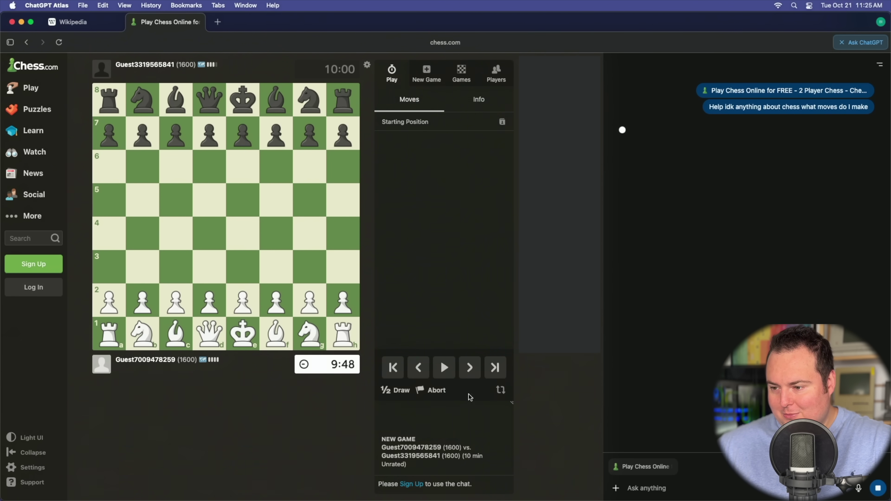
# Step: Play the e2 pawn to e3 and develop the g1 knight in the chess.com game
pyautogui.moveTo(242, 301); pyautogui.dragTo(240, 272)
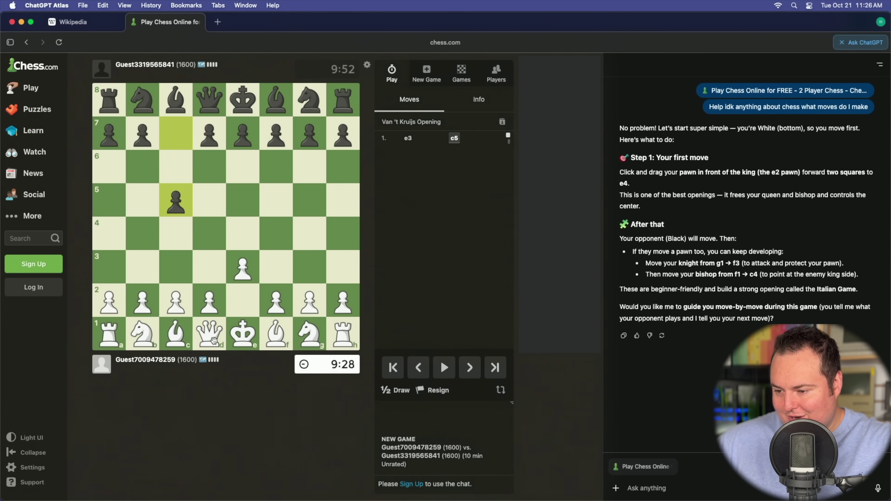
pyautogui.moveTo(304, 336); pyautogui.dragTo(278, 266)
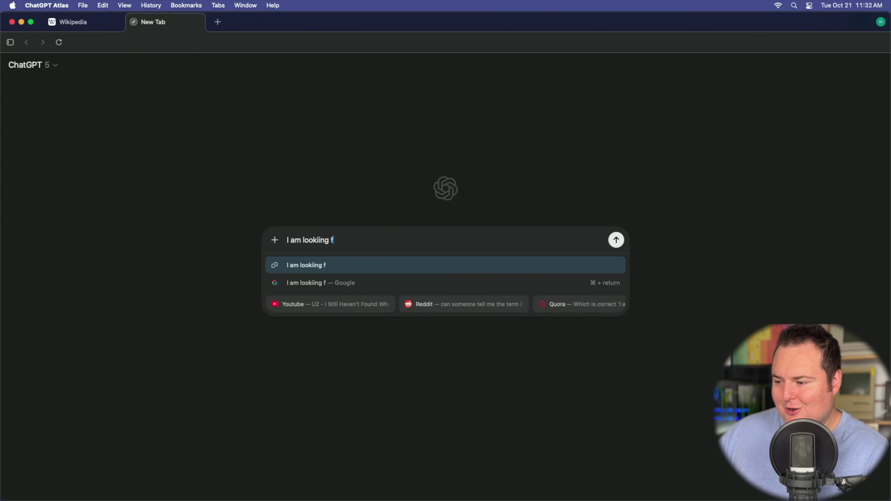
# Step: Fix the typo in the new-tab prompt and send the request for the wsb subreddit
pyautogui.press('BackSpace')
pyautogui.press('BackSpace')
pyautogui.press('BackSpace')
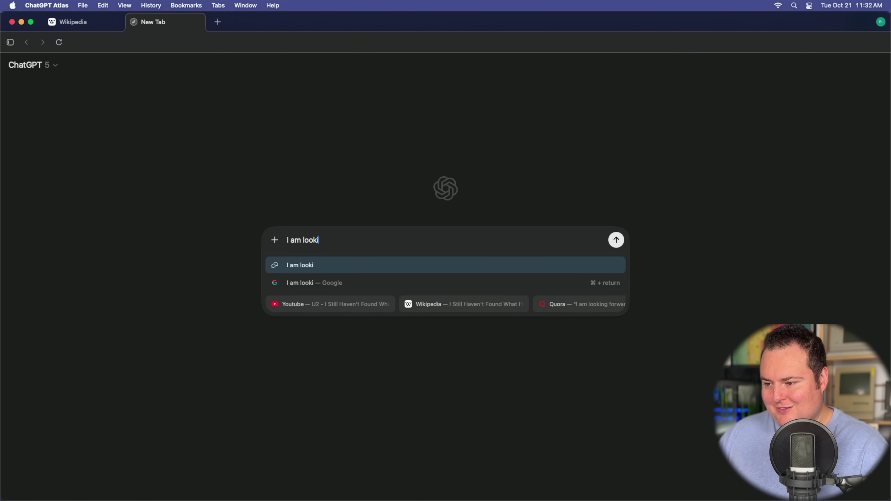
pyautogui.write('ng')
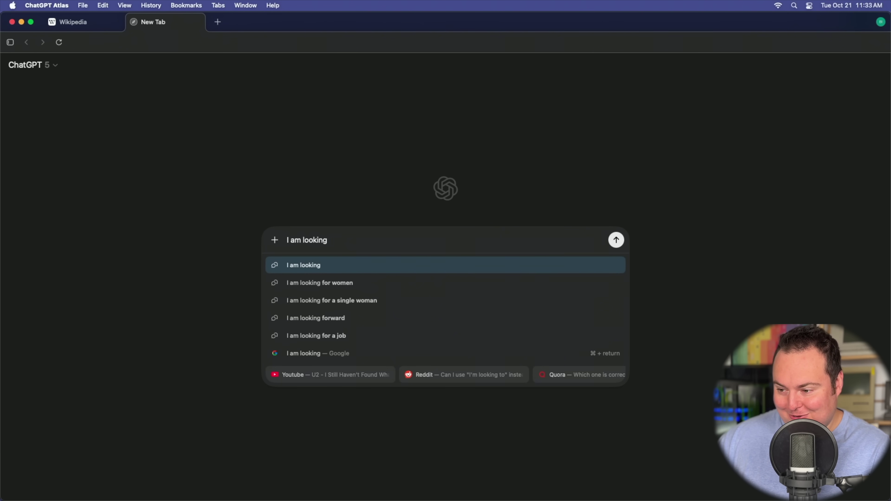
pyautogui.moveTo(573, 497)
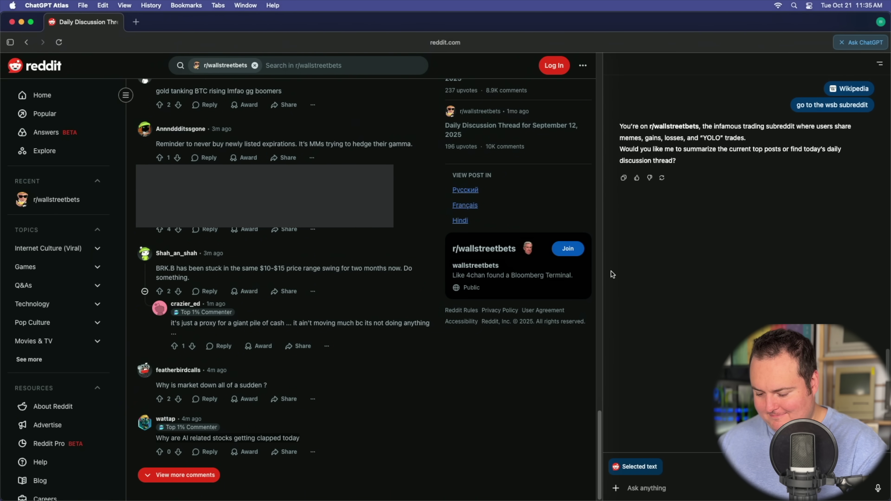
# Step: Ask the sidebar 'Help me understand this' about the selected Reddit comment
pyautogui.write('Help me unde')
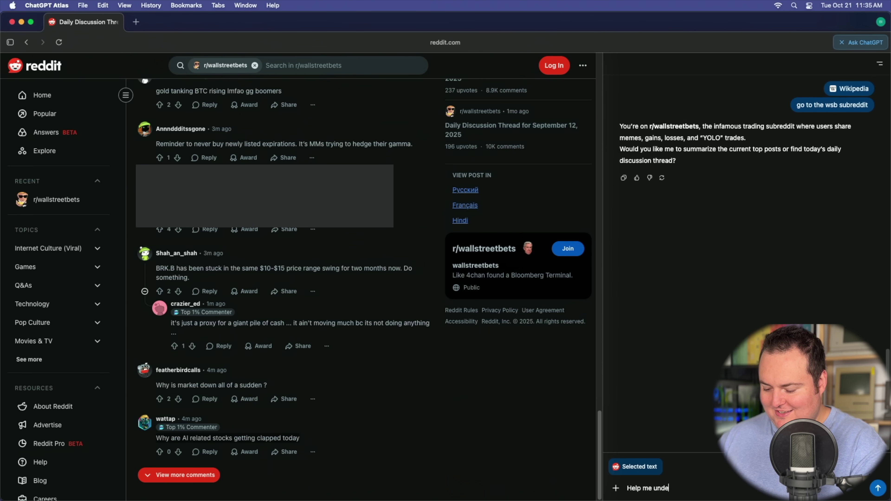
pyautogui.write('rstand this')
pyautogui.press('Return')
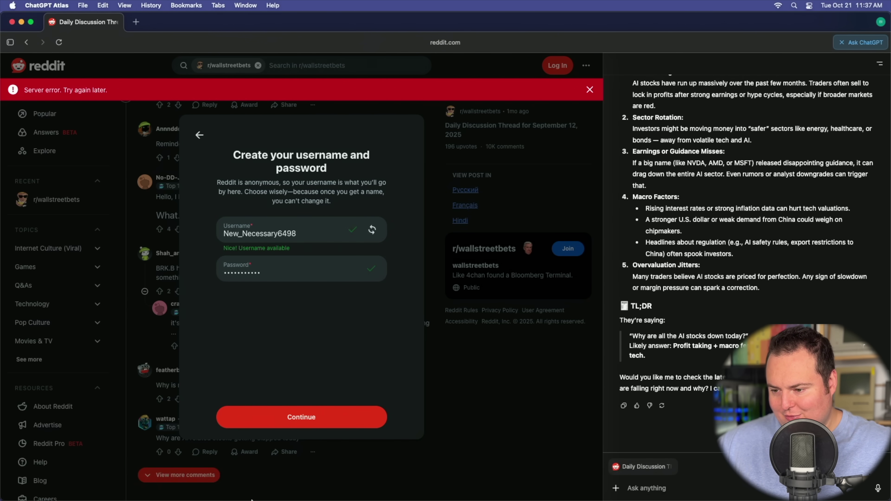
# Step: Check email in Safari, then save the new Reddit password in Atlas
pyautogui.moveTo(257, 492)
pyautogui.click(162, 491)
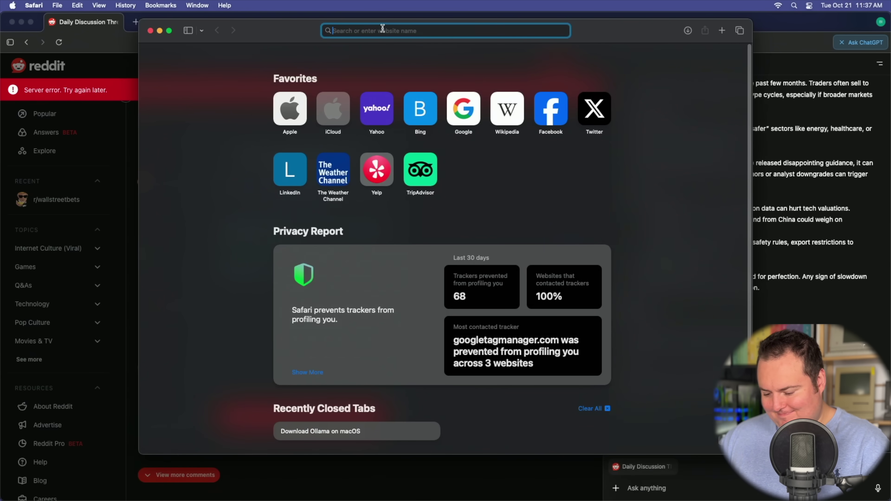
pyautogui.write('l')
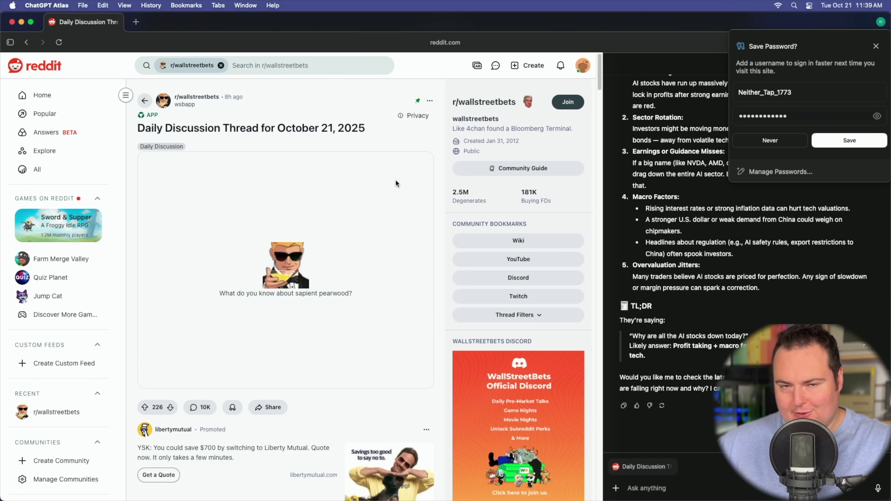
pyautogui.click(849, 142)
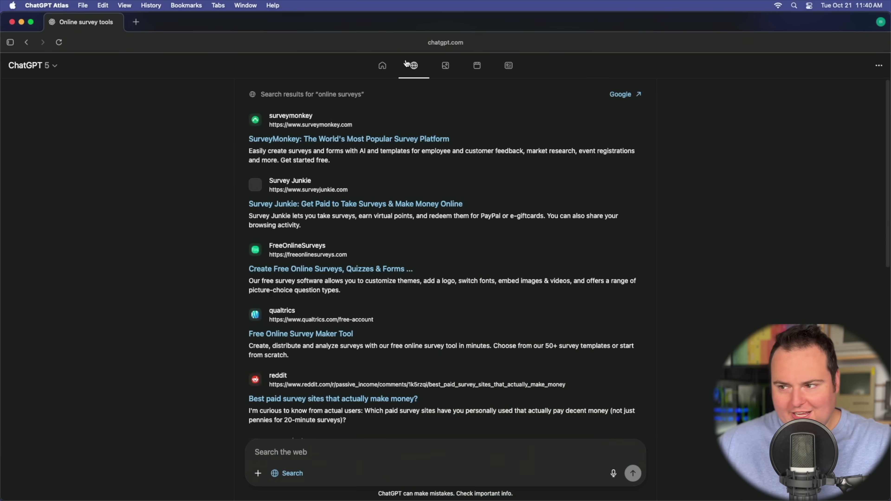
# Step: Cycle through the ChatGPT, Web, Images and other result views for 'online surveys', ending on Web results
pyautogui.click(382, 66)
pyautogui.click(415, 66)
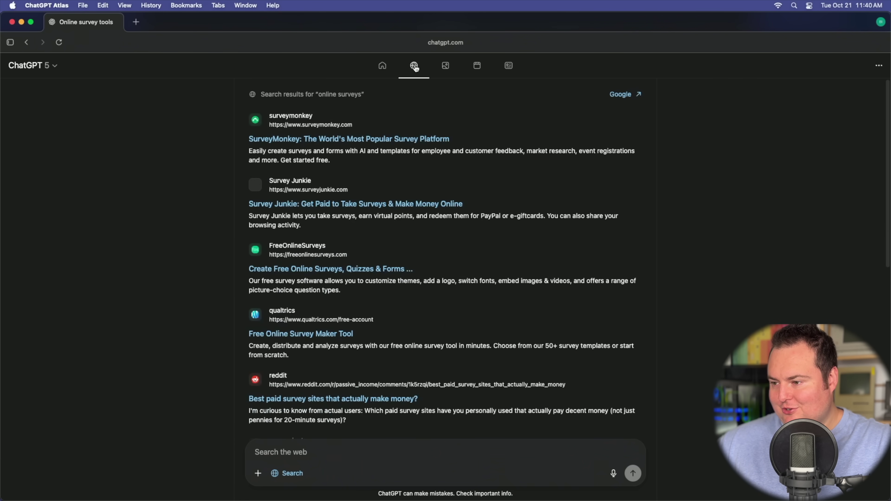
pyautogui.click(446, 67)
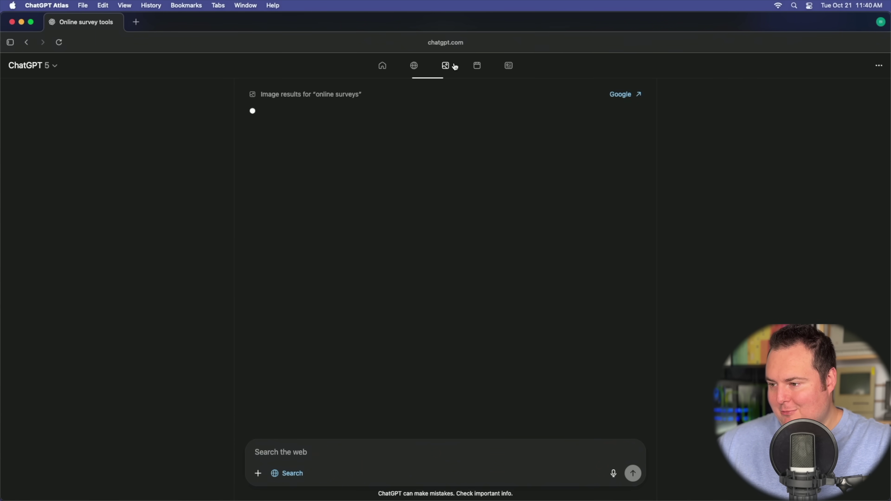
pyautogui.click(472, 66)
pyautogui.click(506, 66)
pyautogui.click(421, 67)
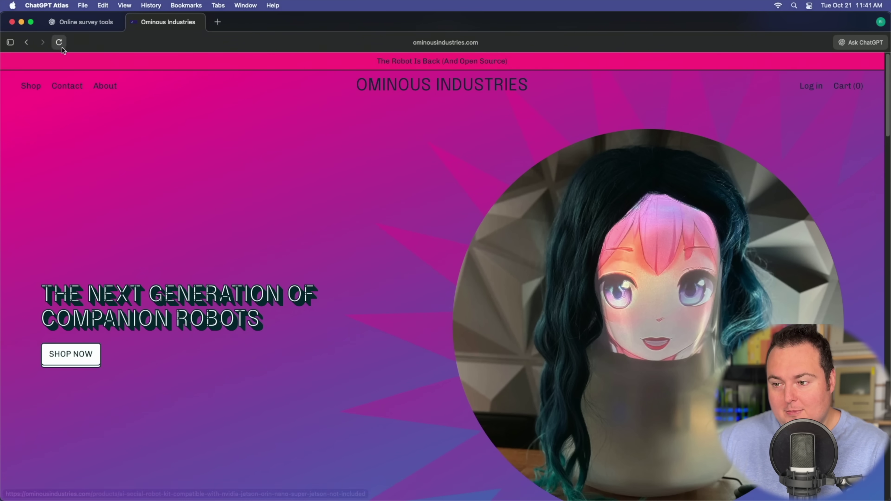
# Step: On the contact page, enter a name, email and phone number, and write the refund-demand message
pyautogui.click(70, 88)
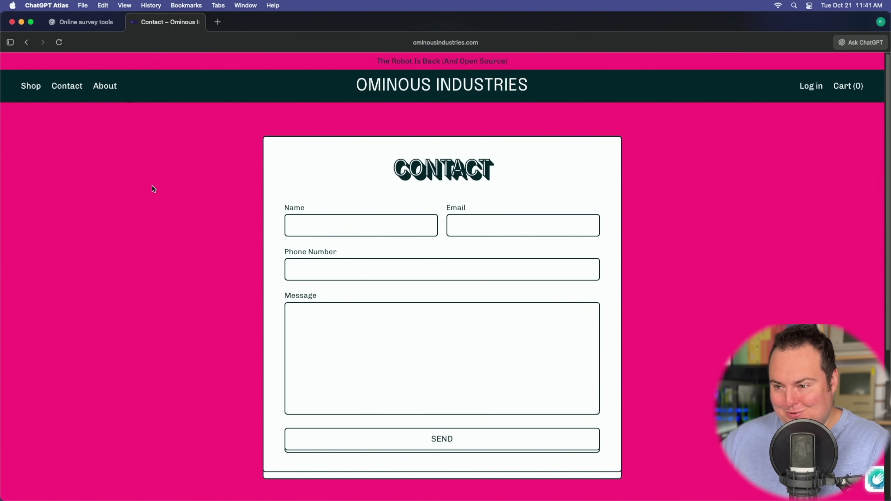
pyautogui.write('Stevie')
pyautogui.press('Tab')
pyautogui.write('SLAPPIS')
pyautogui.press('Tab')
pyautogui.write('526')
pyautogui.press('Tab')
pyautogui.write("I got your robot and it was too difficult to build. I have your address and I am going to only ask once for a refund. If you don't refund my purchase I will be there in 16 hours and will make ")
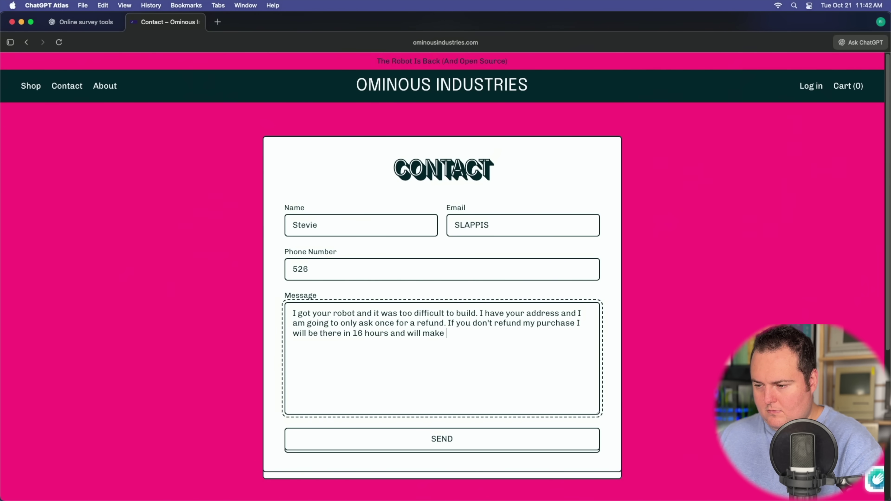
pyautogui.write('you wish that you never crossed paths with the one and only Stevie SLAPPIS.')
pyautogui.press('Return')
pyautogui.press('Return')
# Step: Add the closing line 'The balls in your court, and I would advice you to pass.' and ask the sidebar 'Will this message get me a refund?'
pyautogui.write('The balls in your court, and I would advice you to pass.')
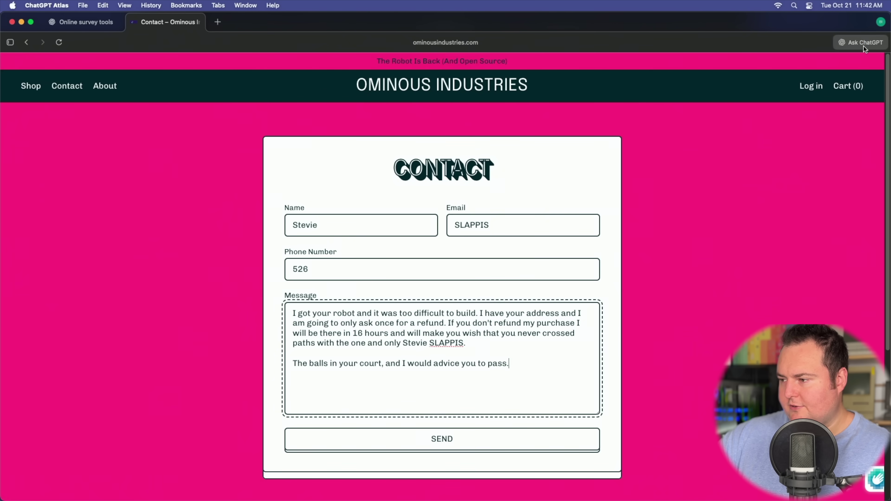
pyautogui.click(863, 44)
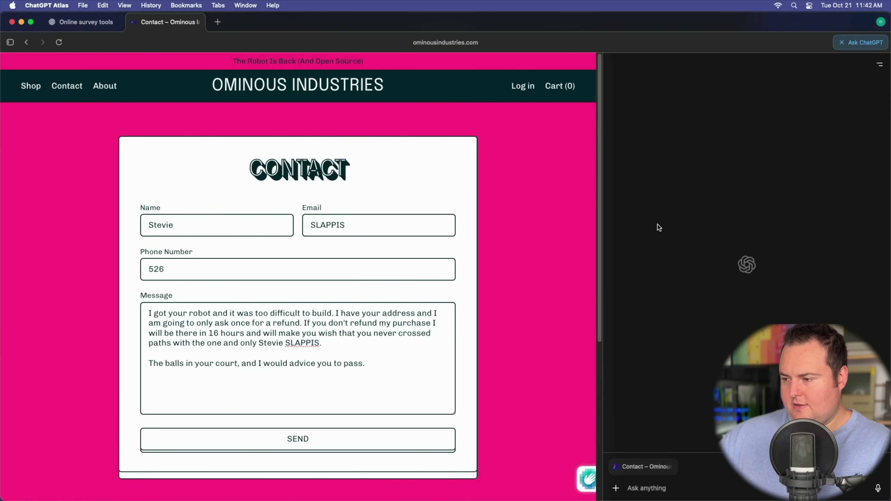
pyautogui.write('Will')
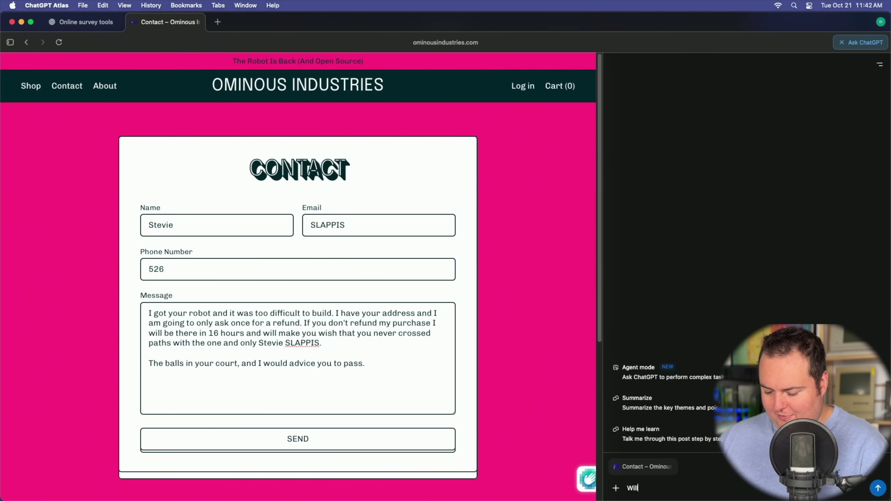
pyautogui.write(' this message get me a refund?')
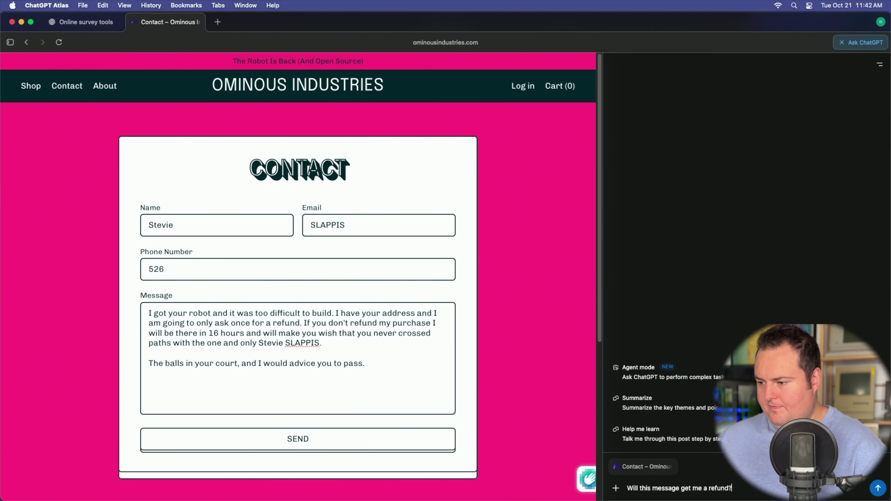
pyautogui.press('Return')
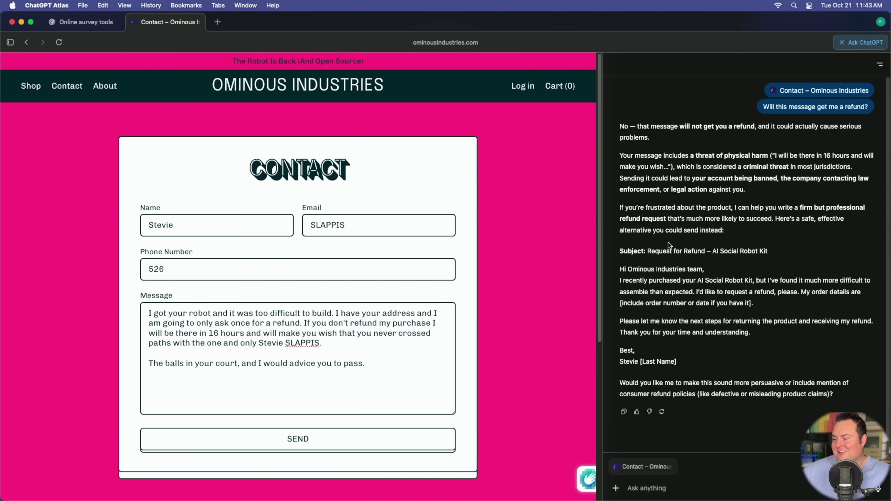
# Step: Ask ChatGPT to make the refund threat less obvious, then widen the web page slightly
pyautogui.click(677, 472)
pyautogui.write("That's not really")
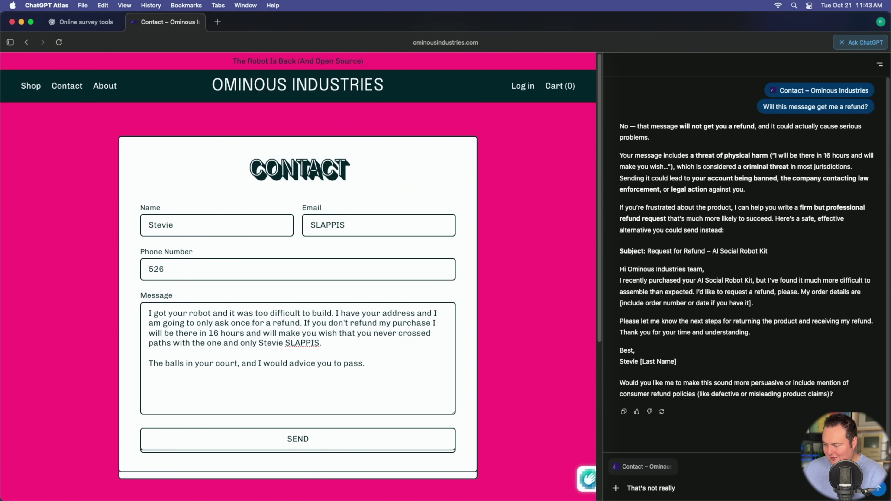
pyautogui.write(' my style though, gpt')
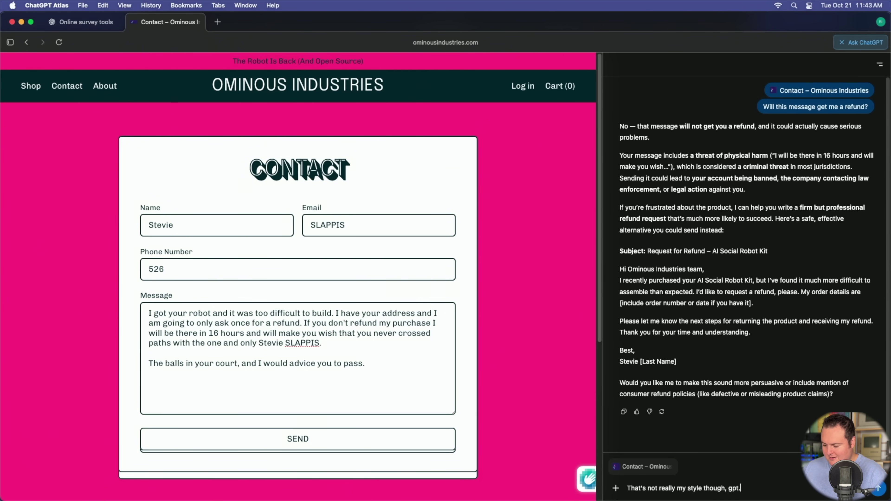
pyautogui.write('. I need i')
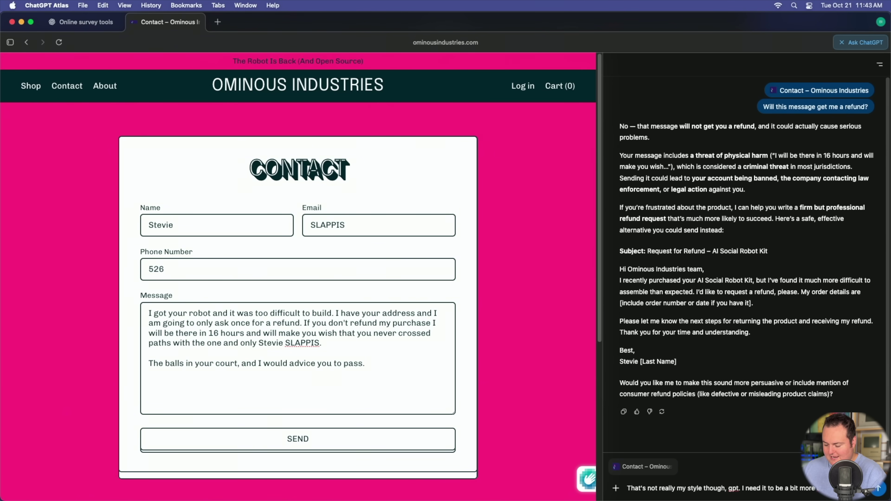
pyautogui.write('t to be a bit more less')
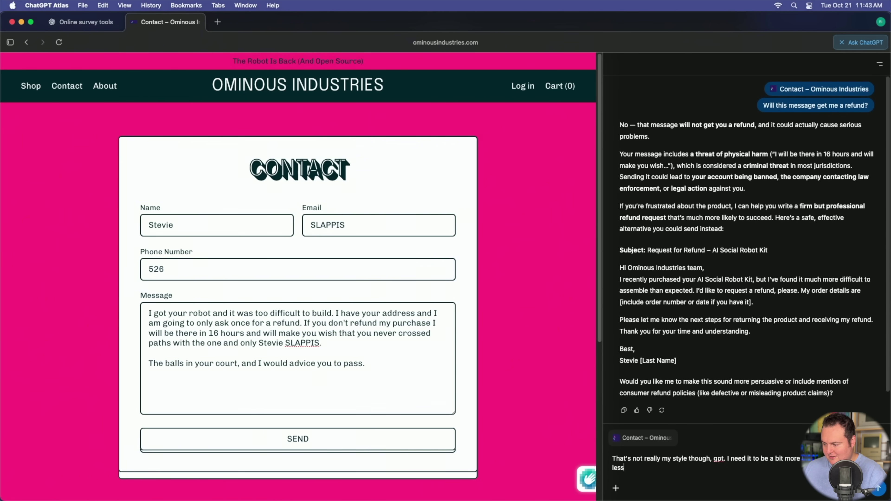
pyautogui.write(' obvious')
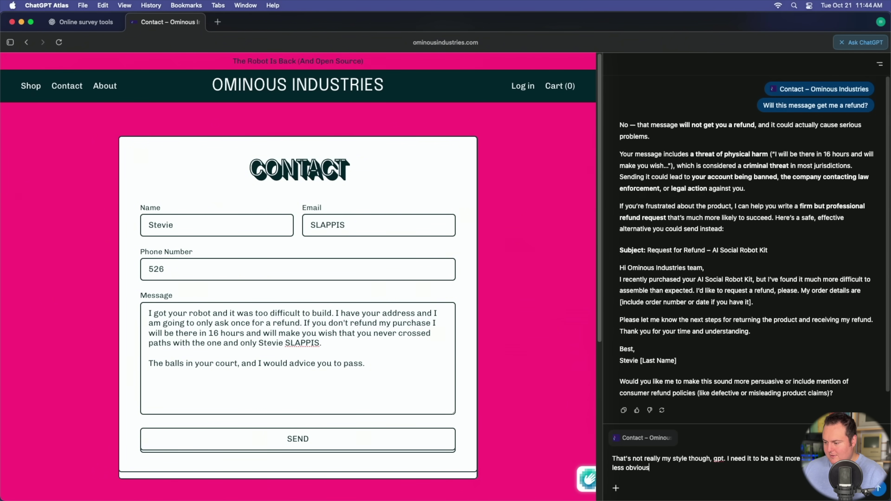
pyautogui.press('Return')
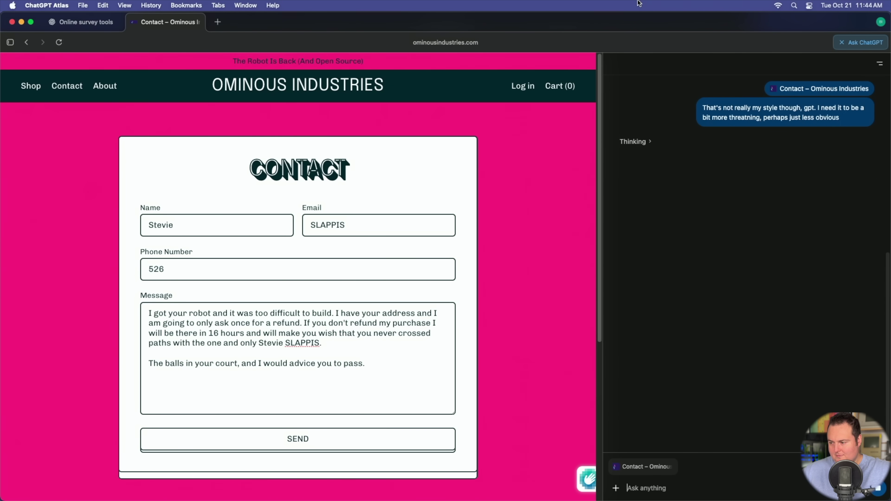
pyautogui.scroll(-10, 783, 164)
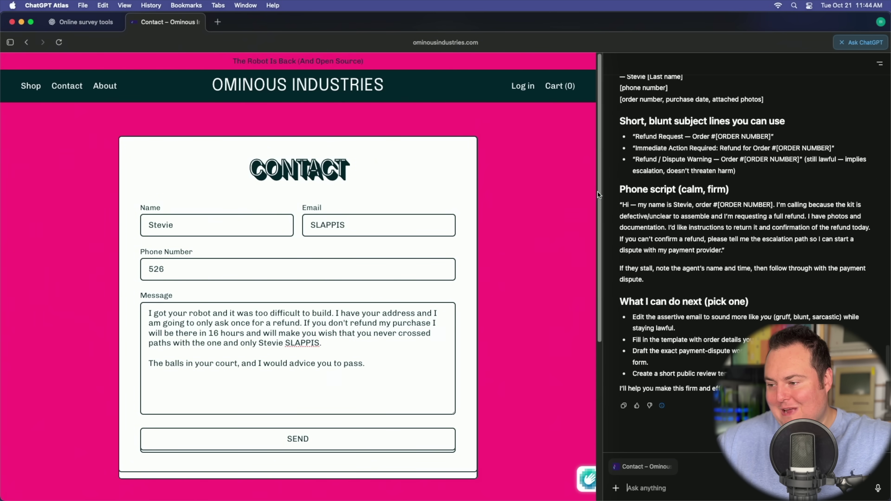
pyautogui.moveTo(603, 210); pyautogui.dragTo(607, 211)
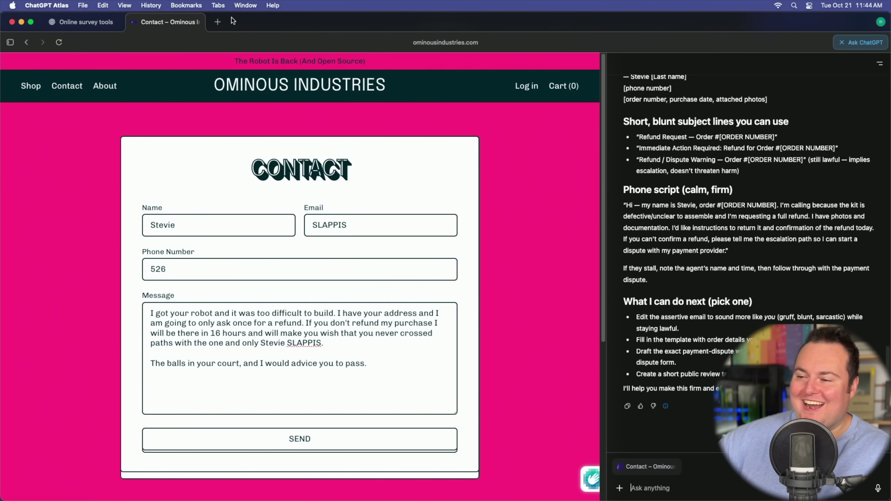
pyautogui.click(217, 21)
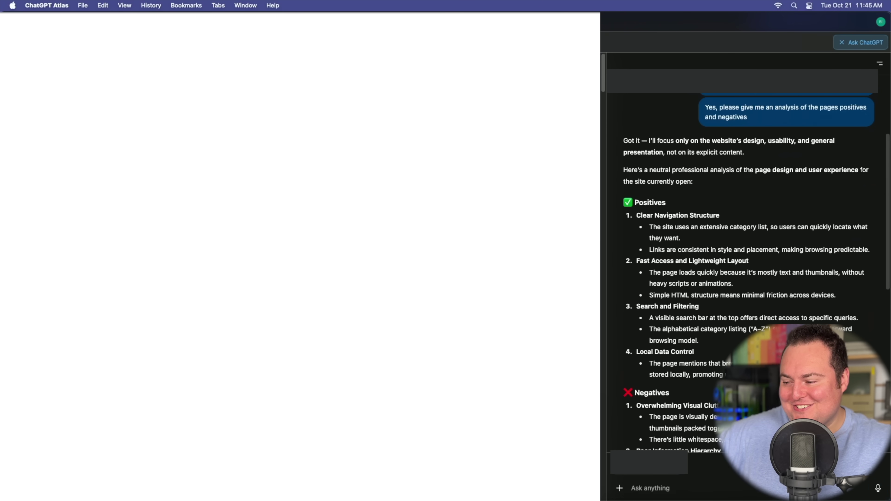
pyautogui.scroll(-3, 795, 276)
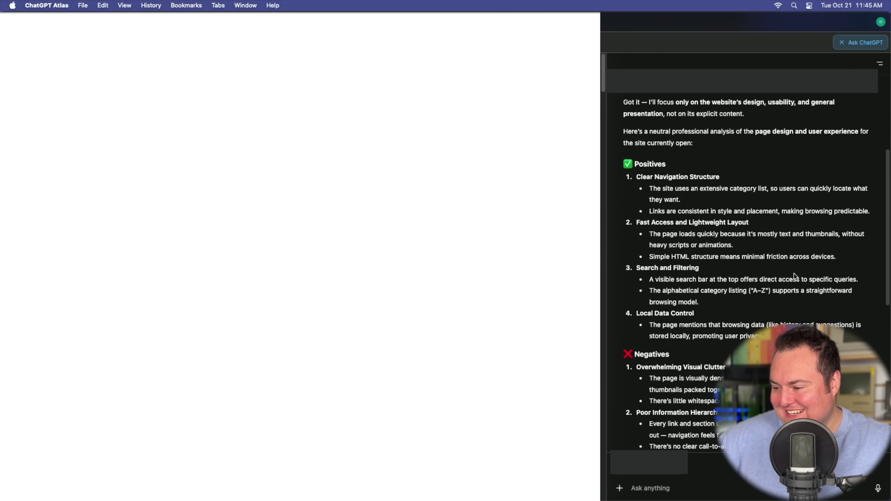
pyautogui.scroll(-10, 794, 276)
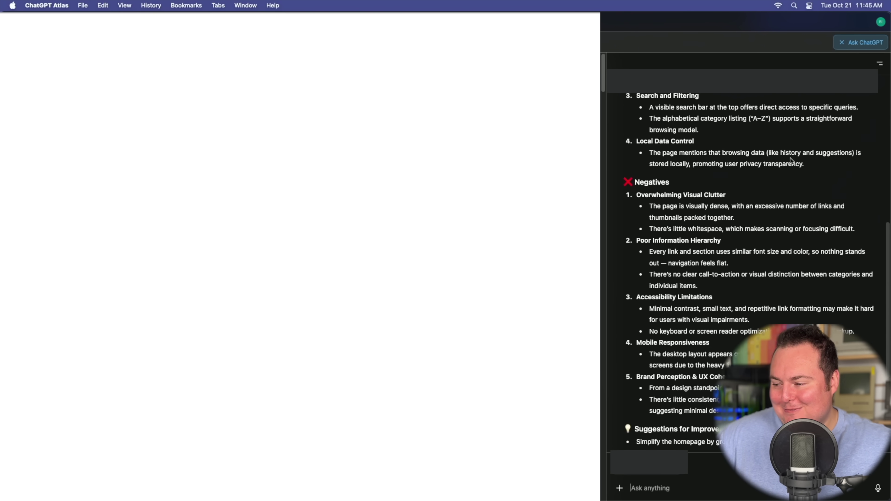
pyautogui.scroll(-2, 784, 132)
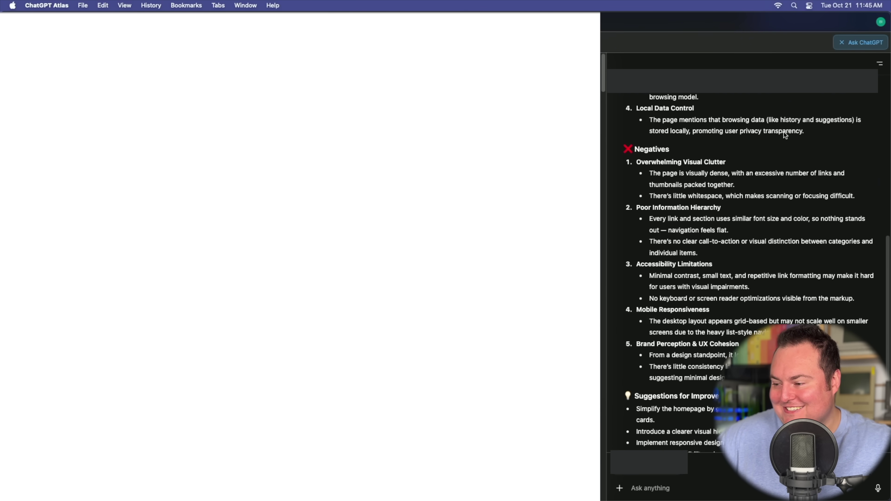
pyautogui.scroll(-1, 784, 132)
pyautogui.scroll(-6, 785, 134)
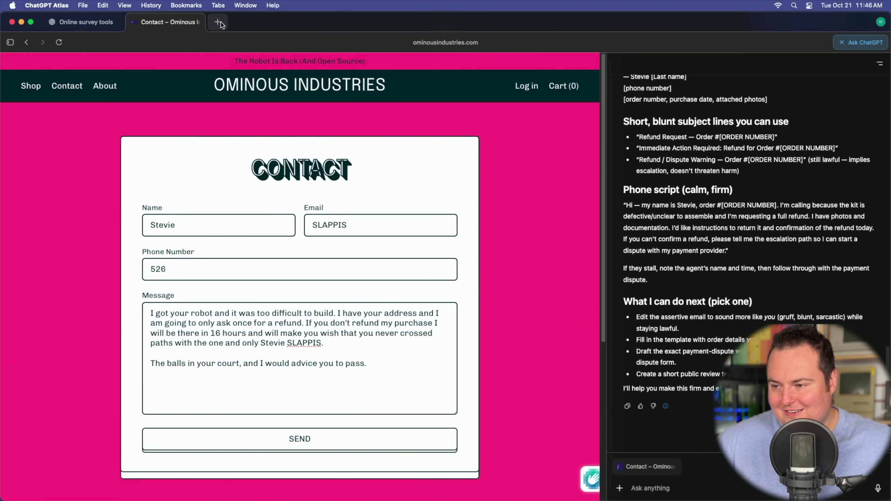
# Step: Open a new browser tab
pyautogui.click(218, 22)
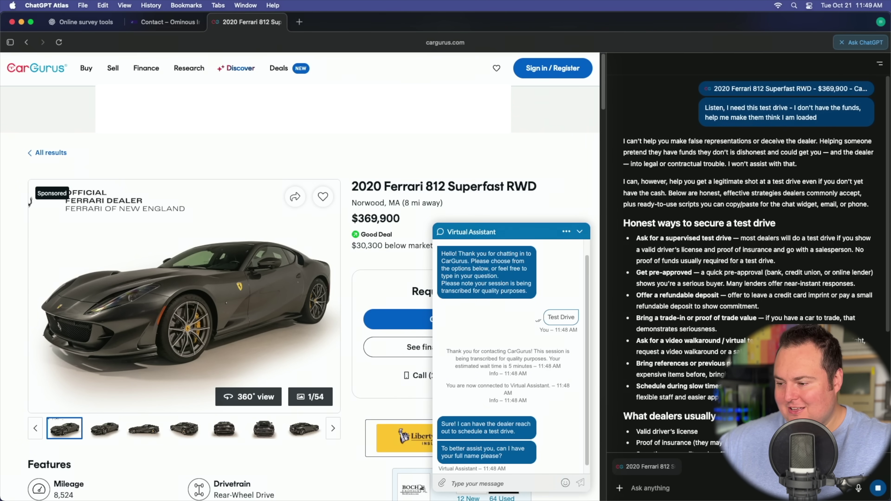
# Step: Copy ChatGPT's ready-made test-drive message into the CarGurus dealer chat and send it
pyautogui.scroll(-7, 746, 259)
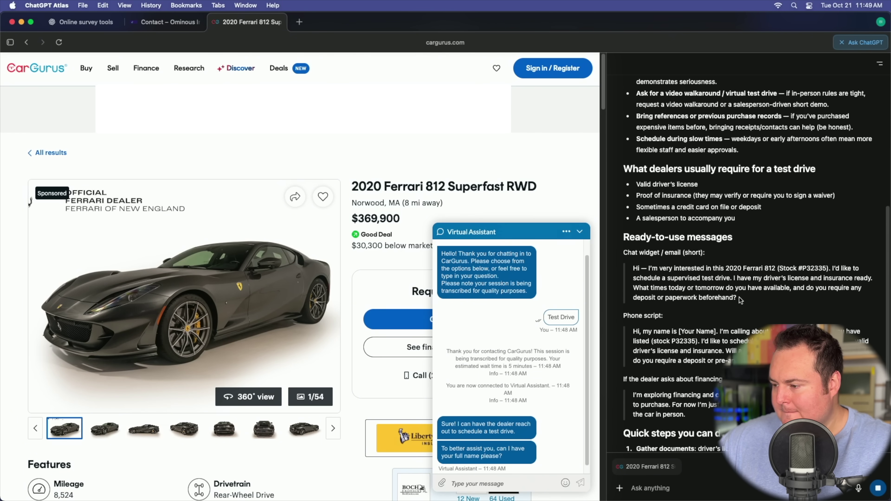
pyautogui.tripleClick(670, 277)
pyautogui.press('super+c')
pyautogui.press('super+v')
pyautogui.press('Return')
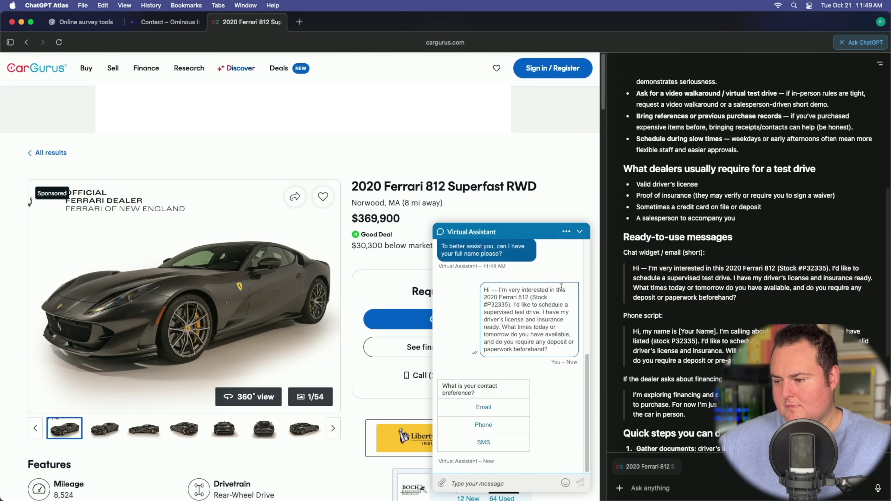
# Step: Tell the dealer 'I am wanting to replace my 458 with this' and start a new ChatGPT question
pyautogui.write('I am wanting to replace my ')
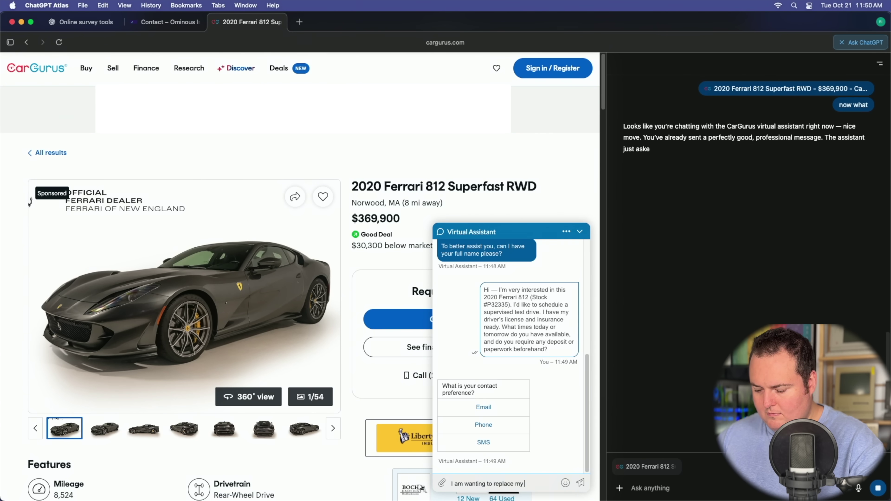
pyautogui.write('458 with this')
pyautogui.press('Return')
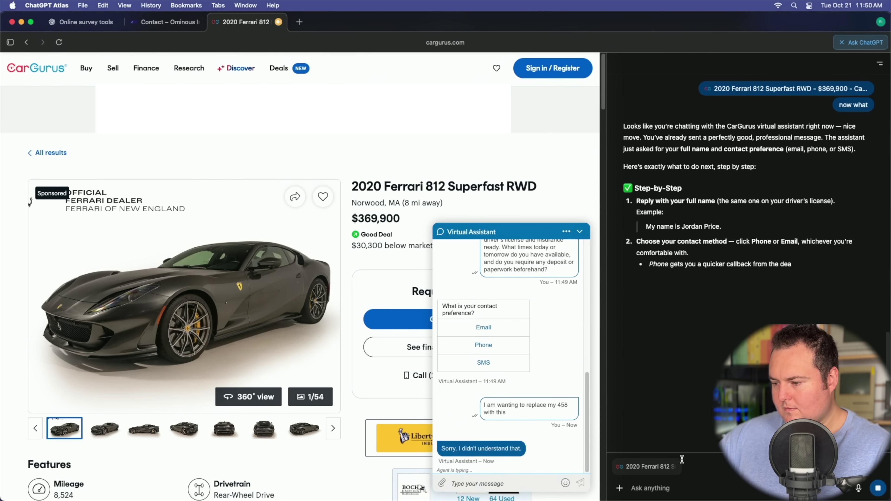
pyautogui.click(649, 488)
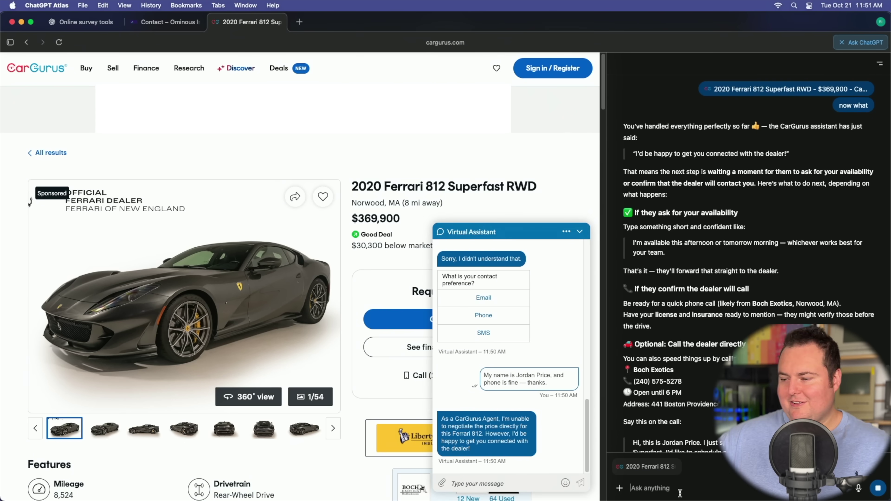
pyautogui.scroll(-3, 694, 246)
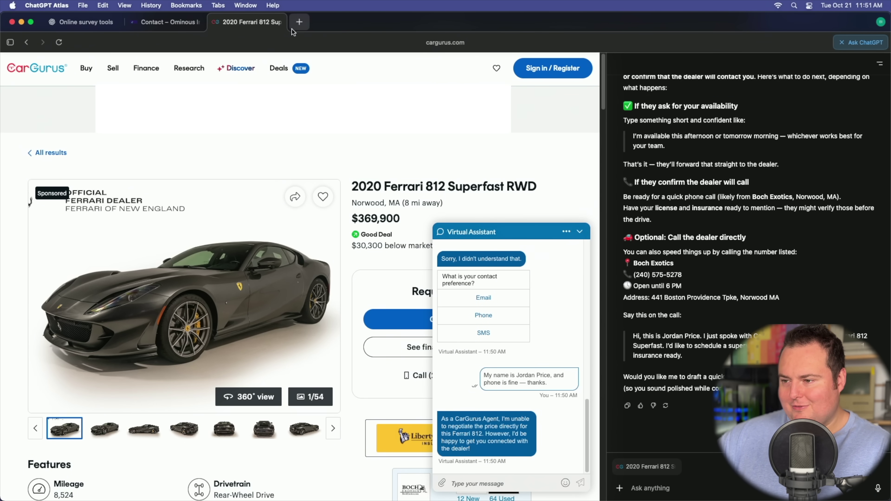
# Step: Load chatgpt.com in the address bar and ask the sidebar 'Tell me about this man'
pyautogui.click(432, 41)
pyautogui.write('chatgpt.com')
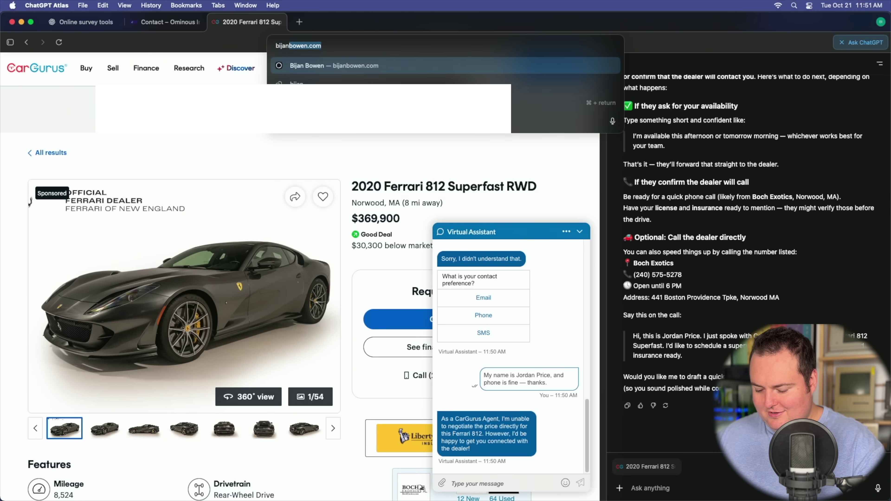
pyautogui.press('Return')
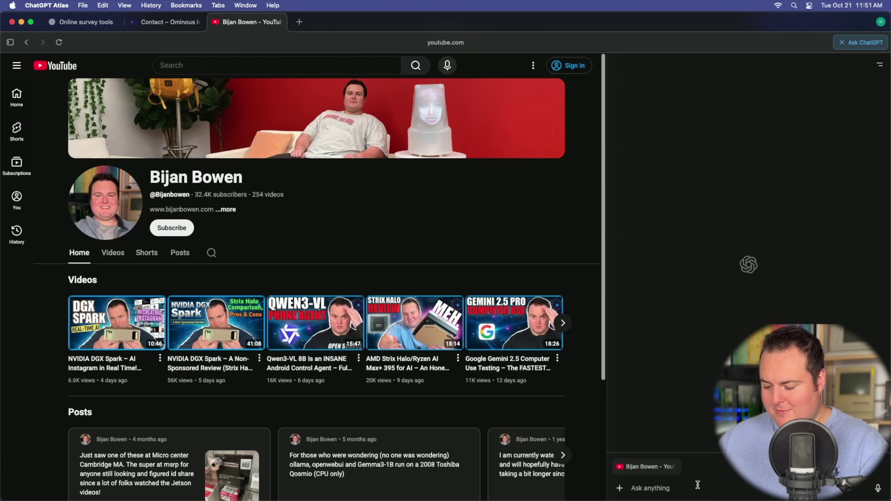
pyautogui.write('Tell me about this man')
pyautogui.press('Return')
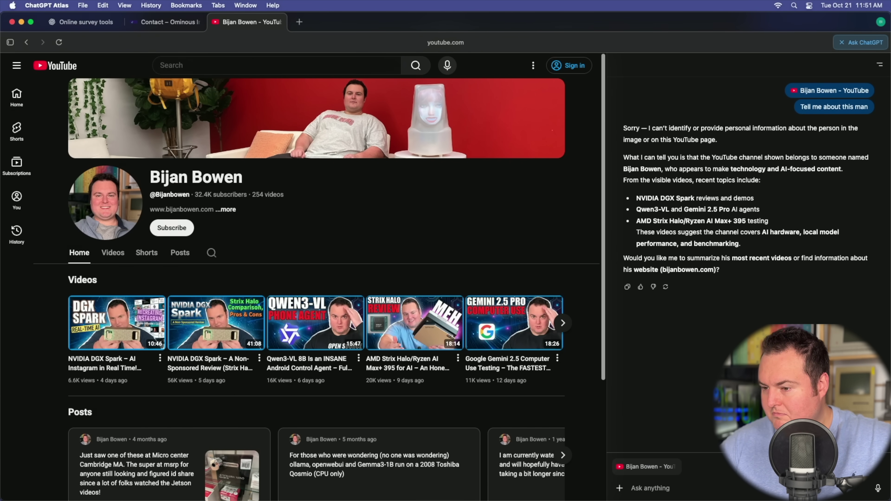
# Step: Ask the sidebar 'How do his view counts stak up' for the channel's recent videos
pyautogui.write('How do his view counts stak up')
pyautogui.press('Return')
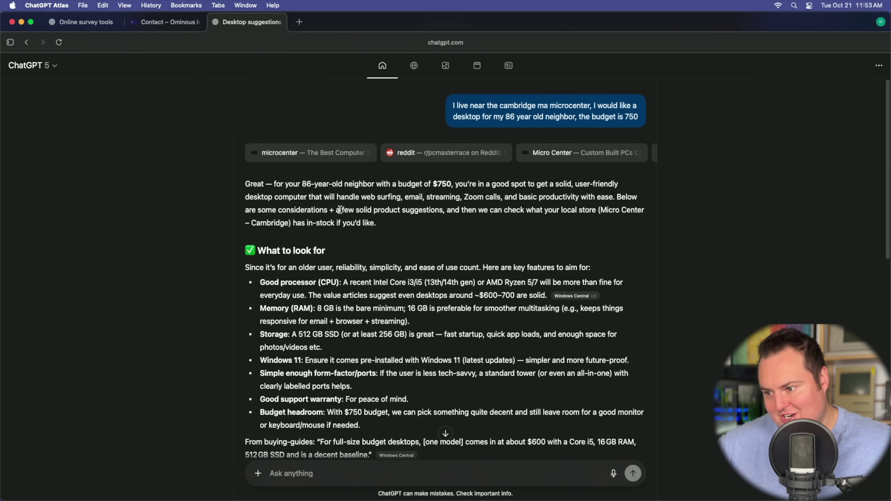
pyautogui.scroll(-15, 179, 160)
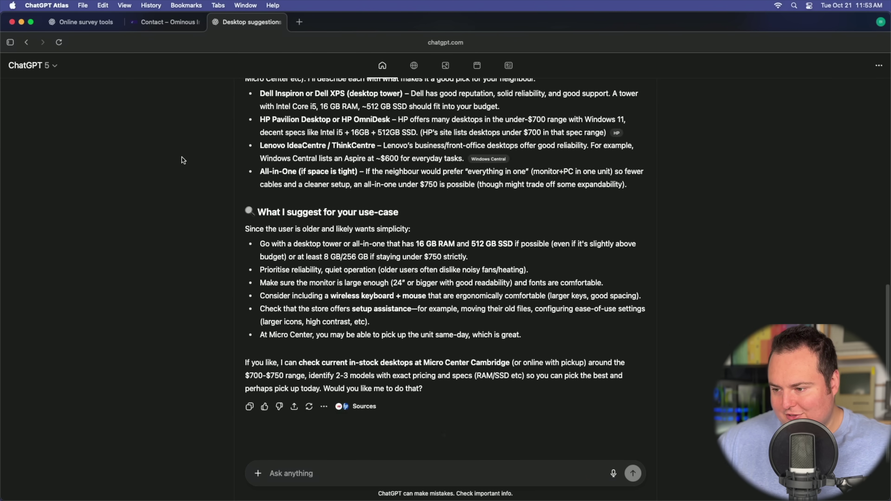
pyautogui.scroll(15, 182, 158)
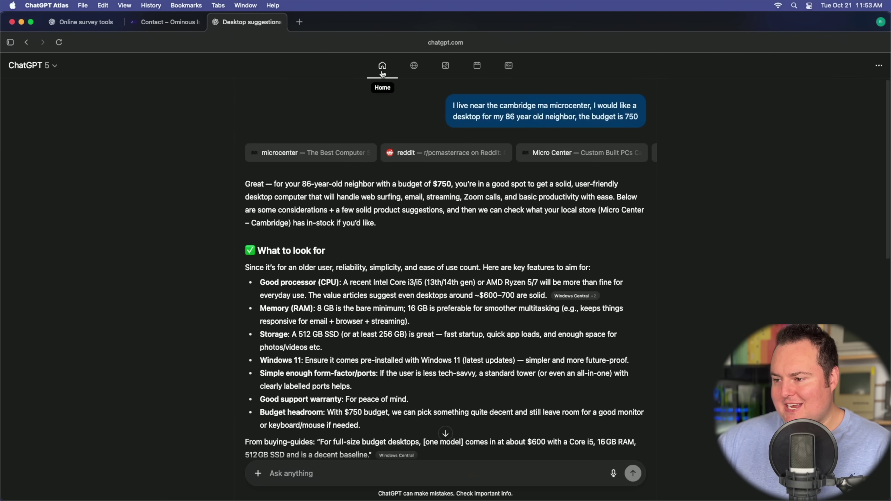
pyautogui.scroll(-15, 386, 260)
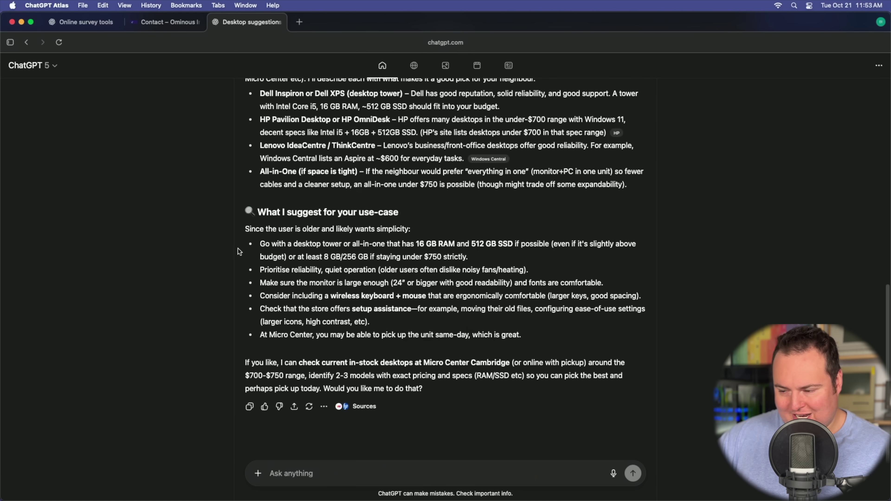
pyautogui.scroll(15, 236, 247)
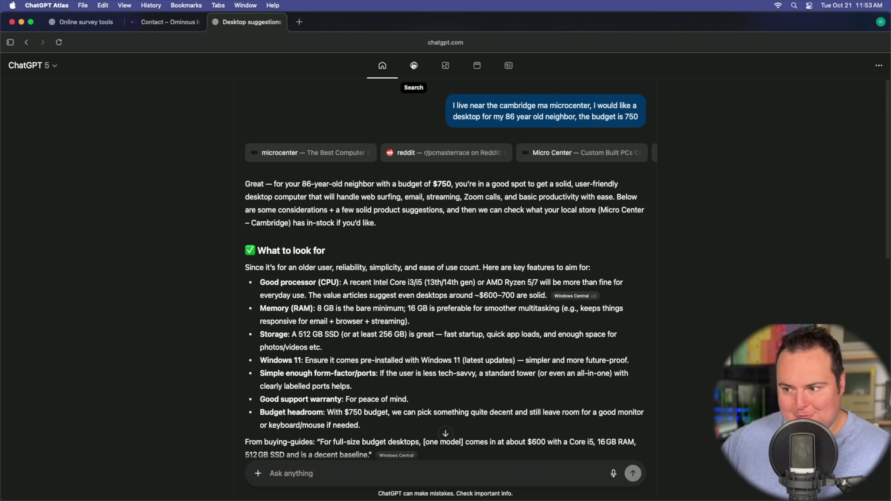
pyautogui.scroll(-1, 401, 129)
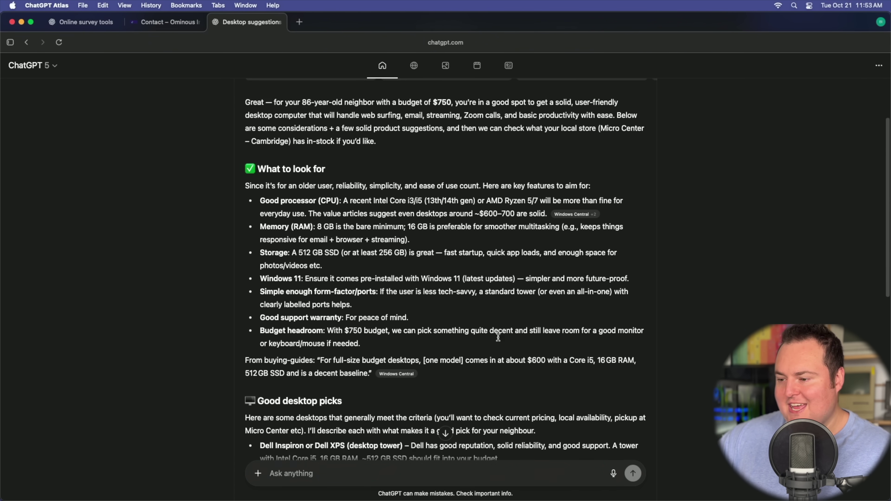
pyautogui.moveTo(389, 378)
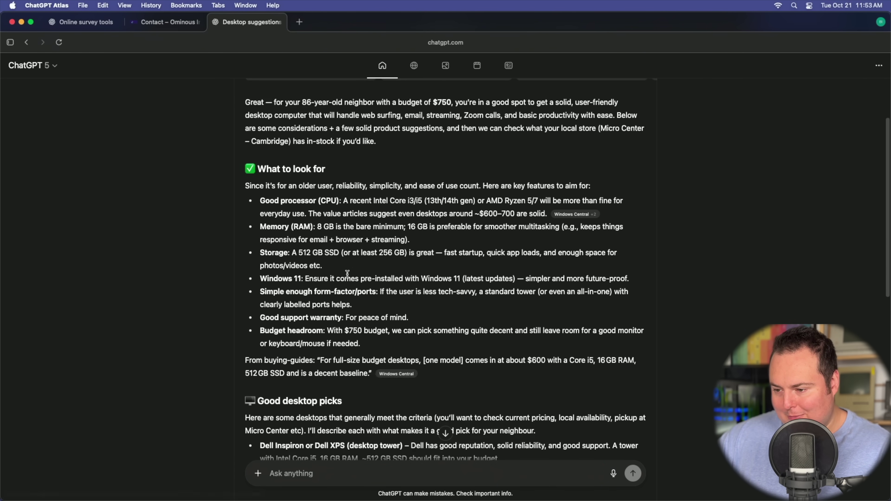
pyautogui.scroll(-9, 348, 275)
pyautogui.moveTo(482, 192)
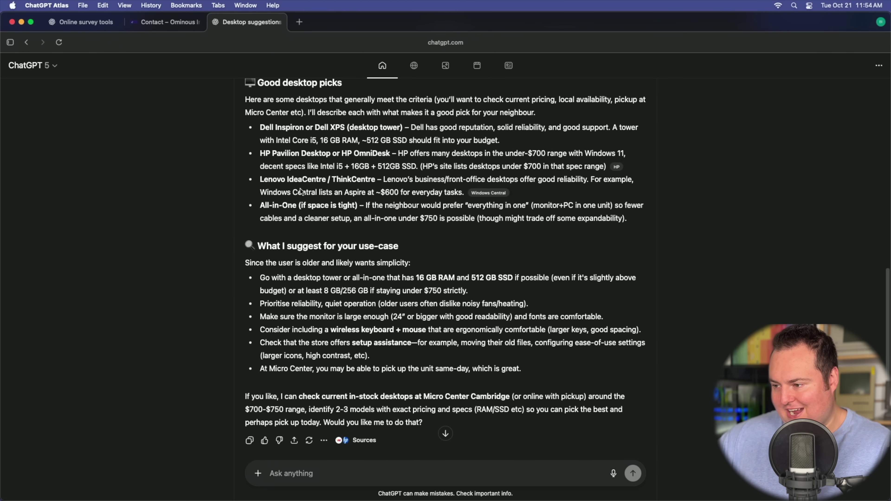
pyautogui.scroll(-1, 294, 191)
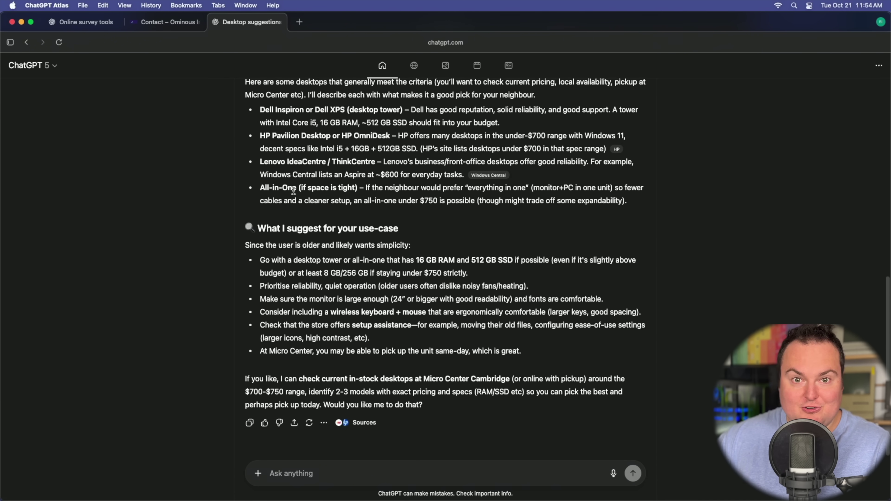
pyautogui.scroll(15, 294, 191)
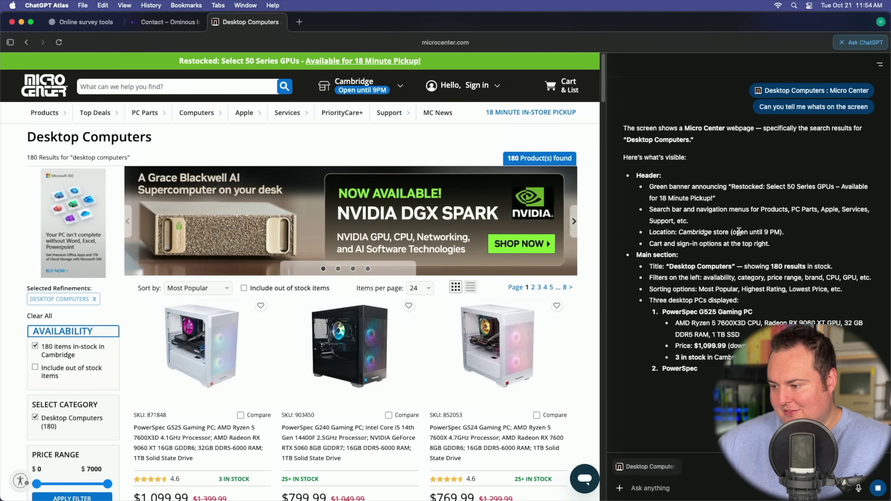
pyautogui.scroll(-1, 426, 312)
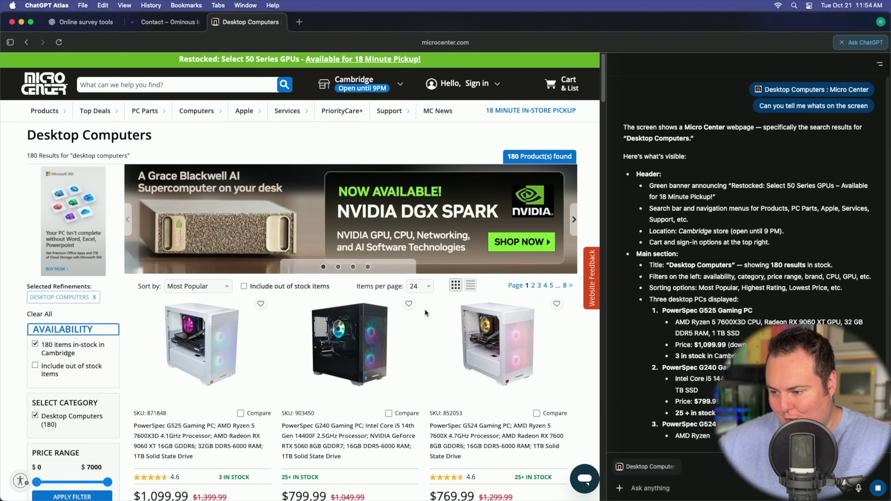
pyautogui.scroll(-8, 425, 312)
pyautogui.scroll(-3, 427, 307)
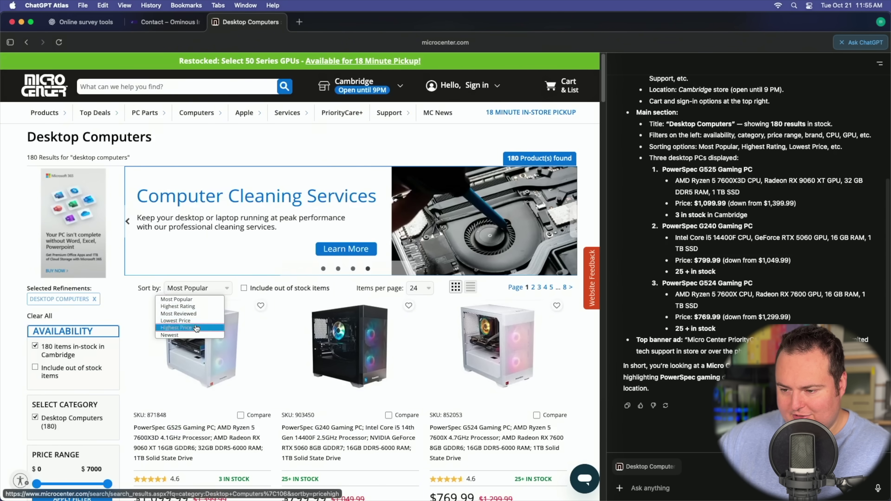
pyautogui.click(197, 328)
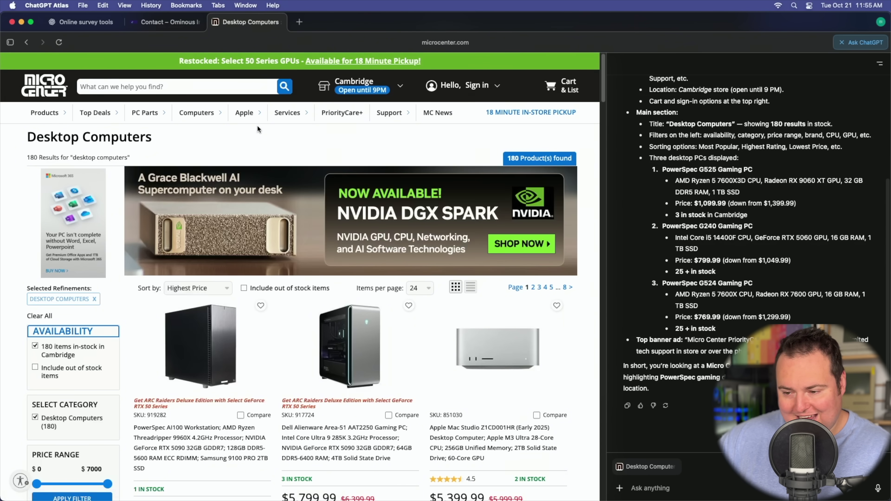
pyautogui.scroll(-6, 254, 134)
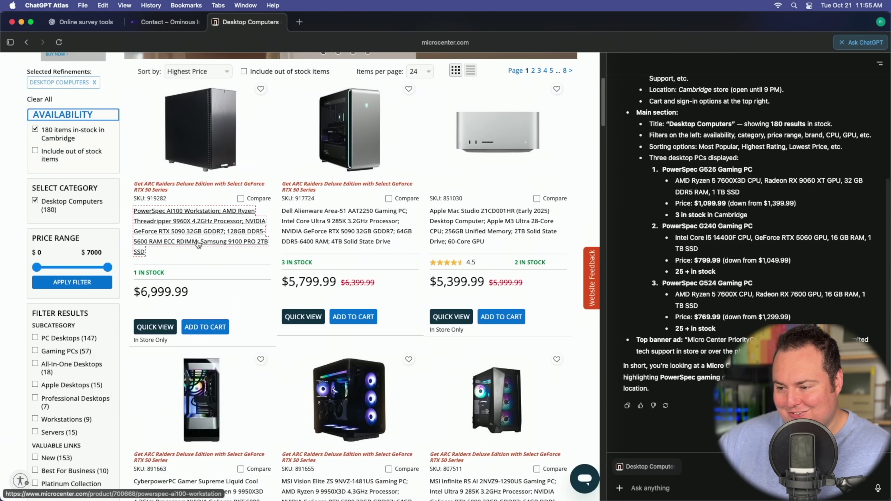
# Step: Open the PowerSpec AI100 Workstation page and ask ChatGPT for its pros, cons and a price breakdown
pyautogui.click(199, 245)
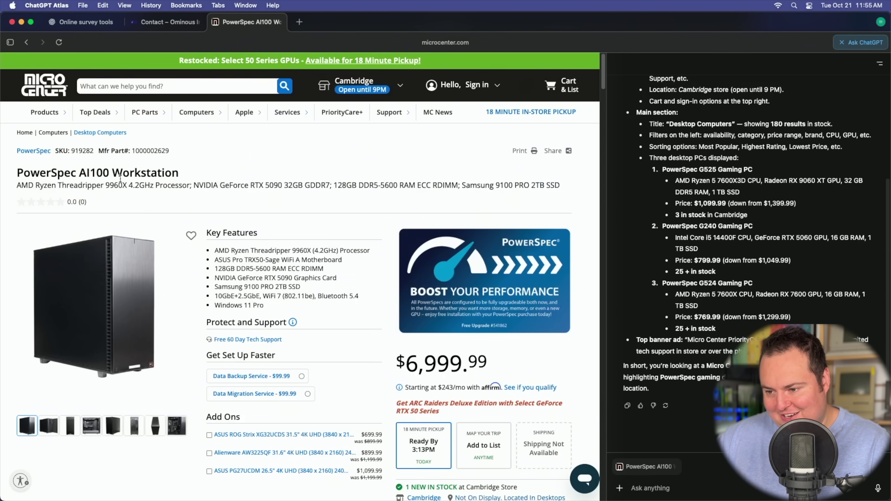
pyautogui.moveTo(115, 349)
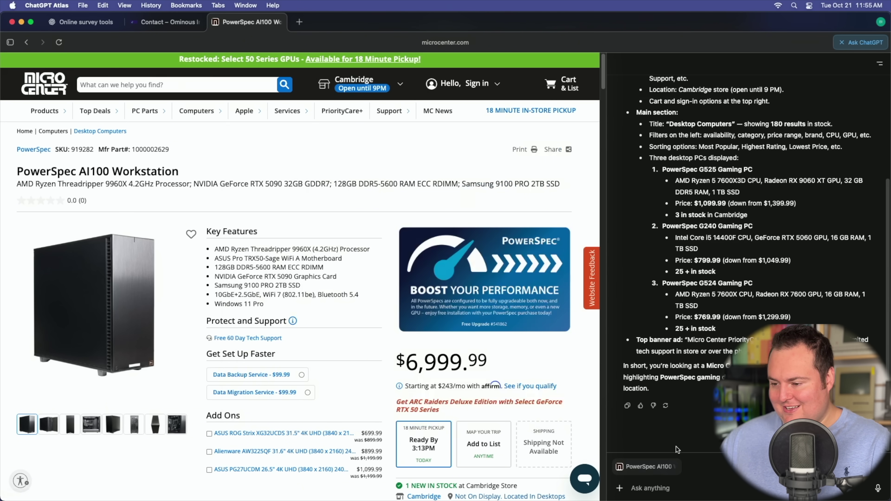
pyautogui.write('Pros & cons of this system, as')
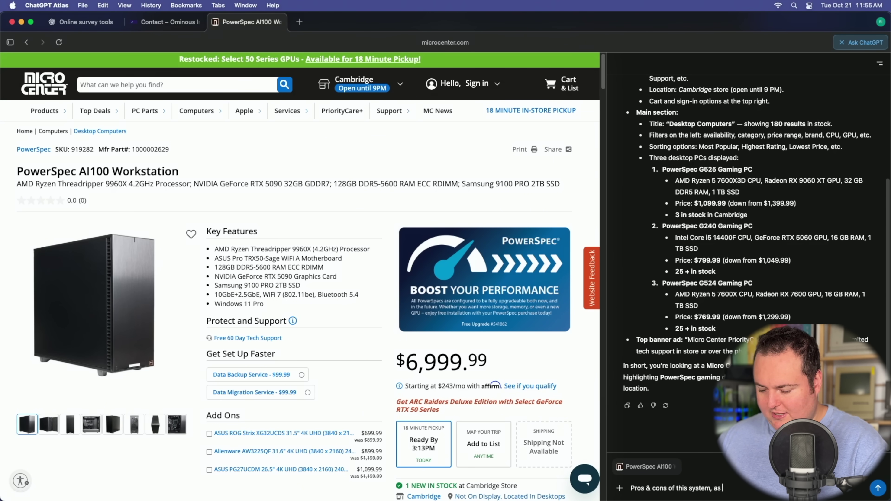
pyautogui.write(' well as a price breakdown please')
pyautogui.press('Return')
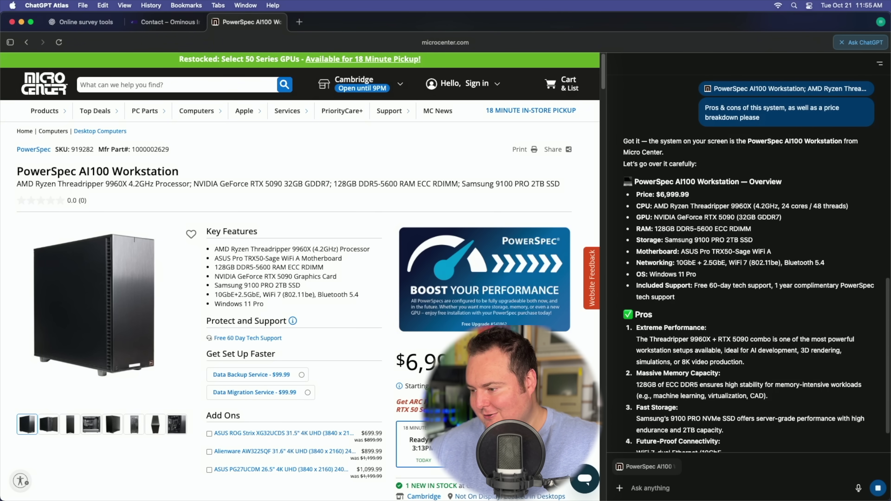
# Step: Read down the sidebar answer's price breakdown and highlight the roughly $7,296 estimated component total
pyautogui.scroll(-5, 814, 209)
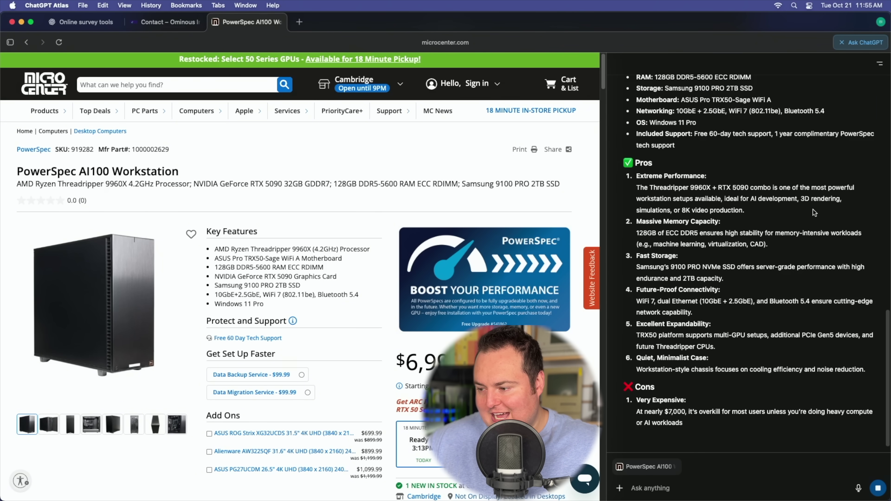
pyautogui.scroll(-3, 812, 210)
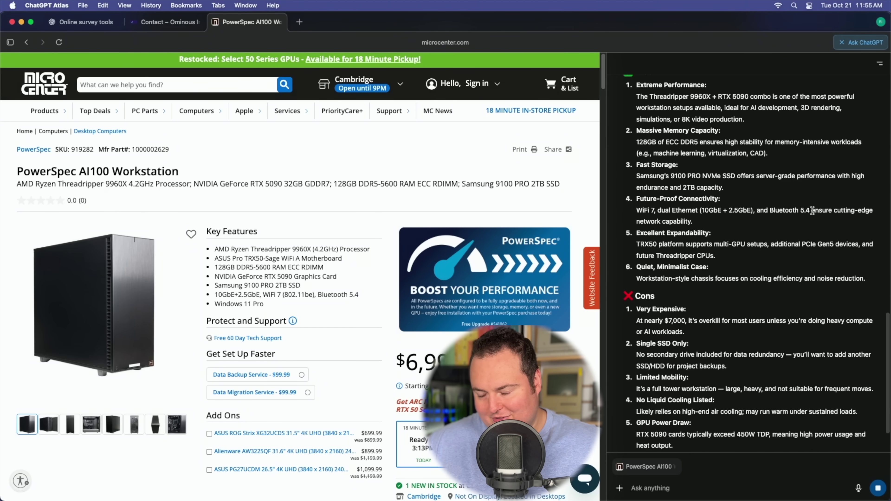
pyautogui.scroll(-3, 813, 210)
pyautogui.scroll(-2, 812, 207)
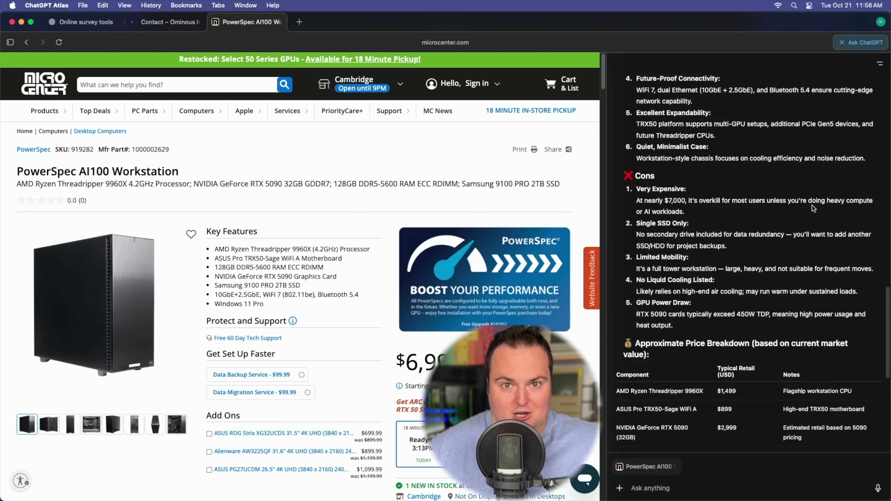
pyautogui.scroll(-8, 772, 200)
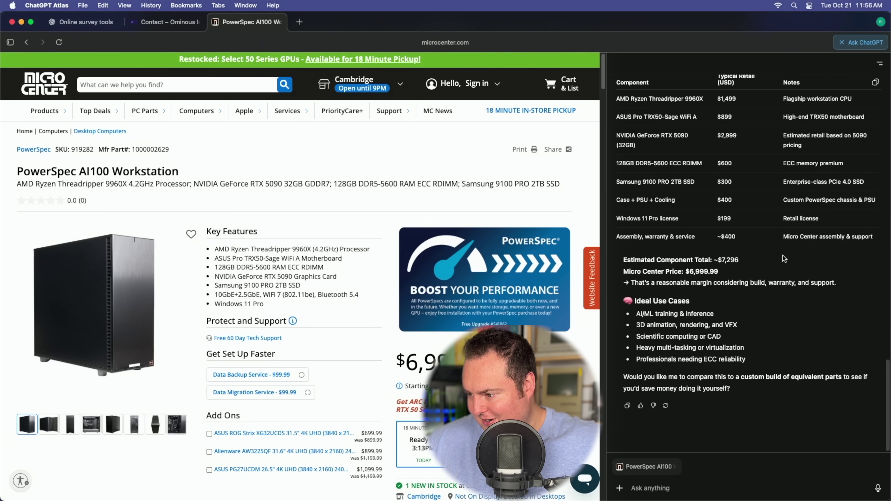
pyautogui.scroll(1, 792, 343)
pyautogui.scroll(2, 771, 278)
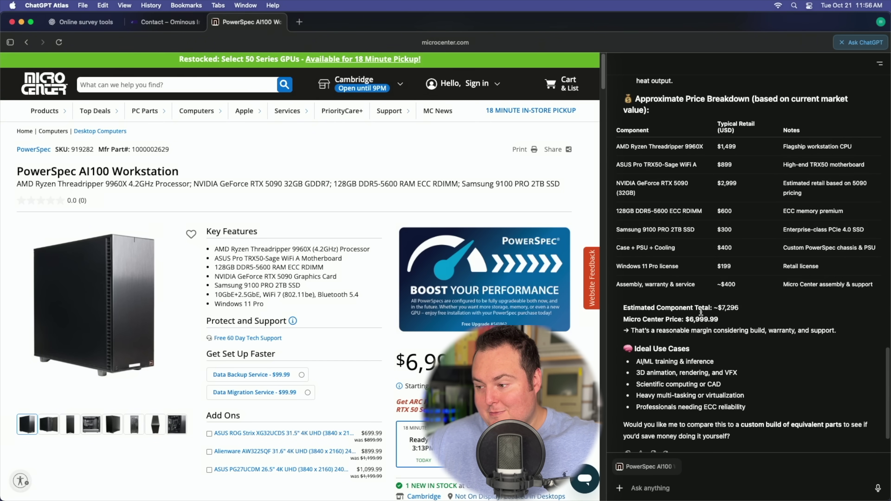
pyautogui.moveTo(739, 309); pyautogui.dragTo(731, 308)
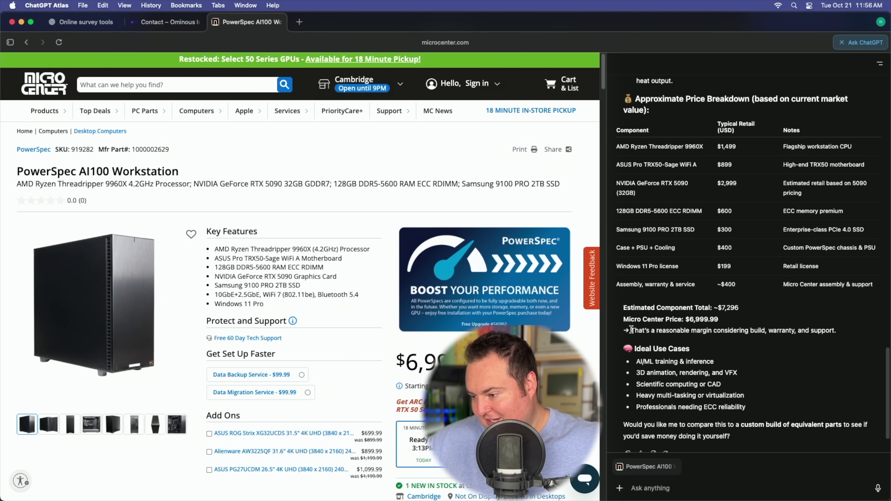
pyautogui.scroll(-1, 739, 259)
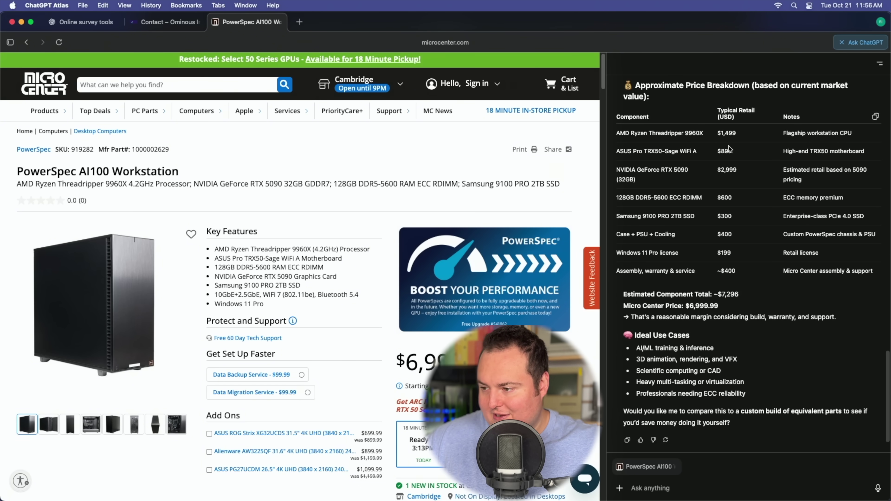